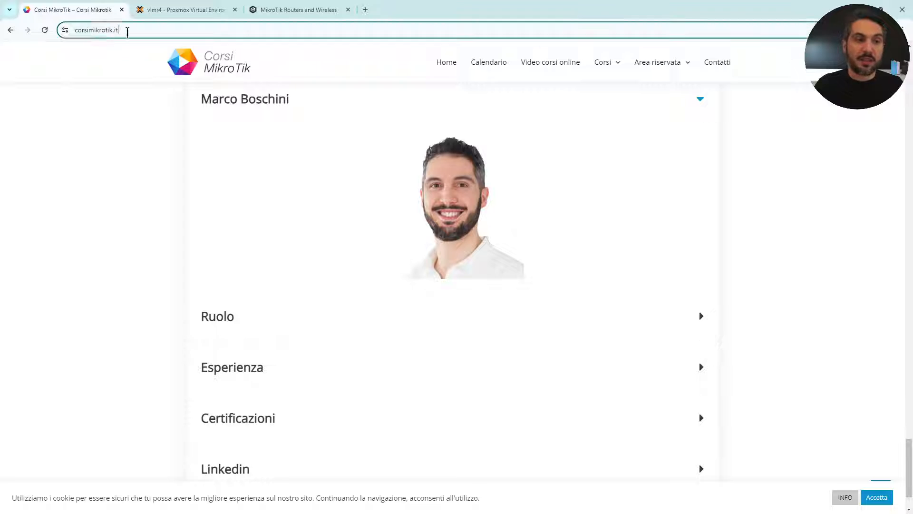
Close the website's courses menu and bring up VM 1000 (MikroTik-CHR1)'s console in Proxmox.
left_click(146, 30)
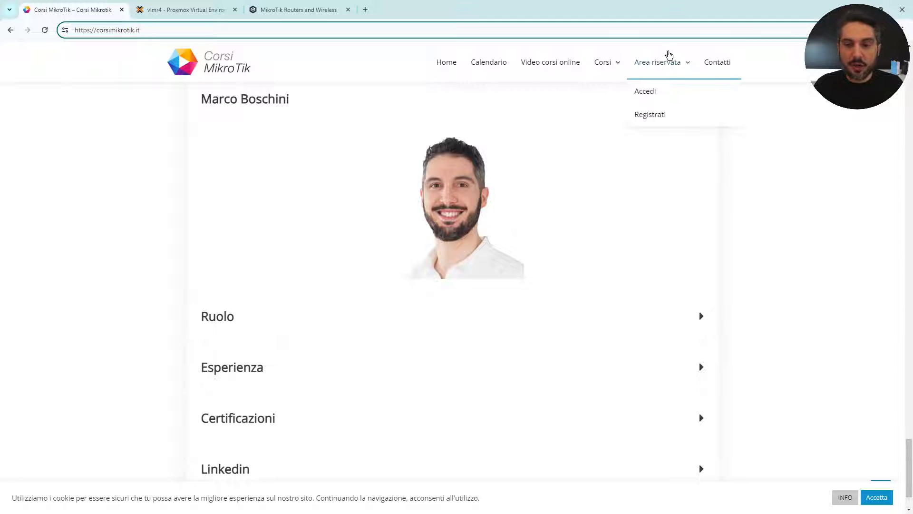
mouse_move(612, 63)
mouse_move(628, 91)
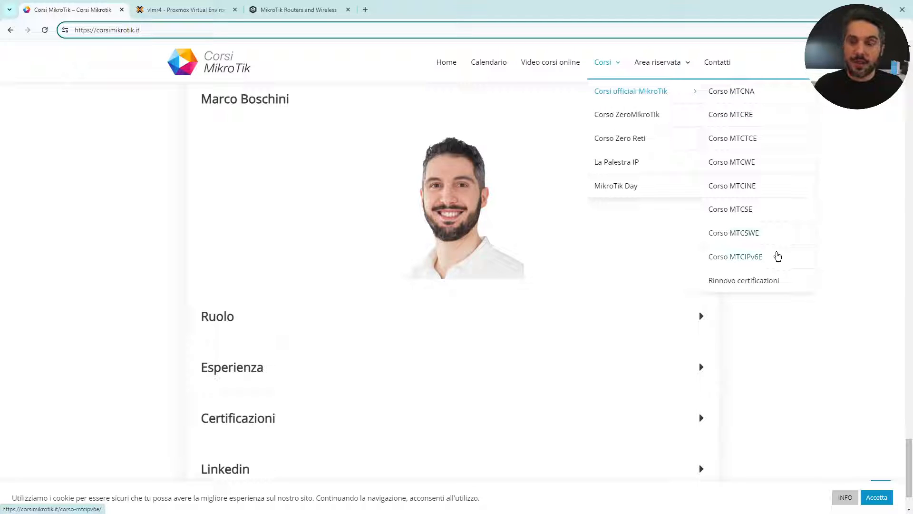
left_click(769, 350)
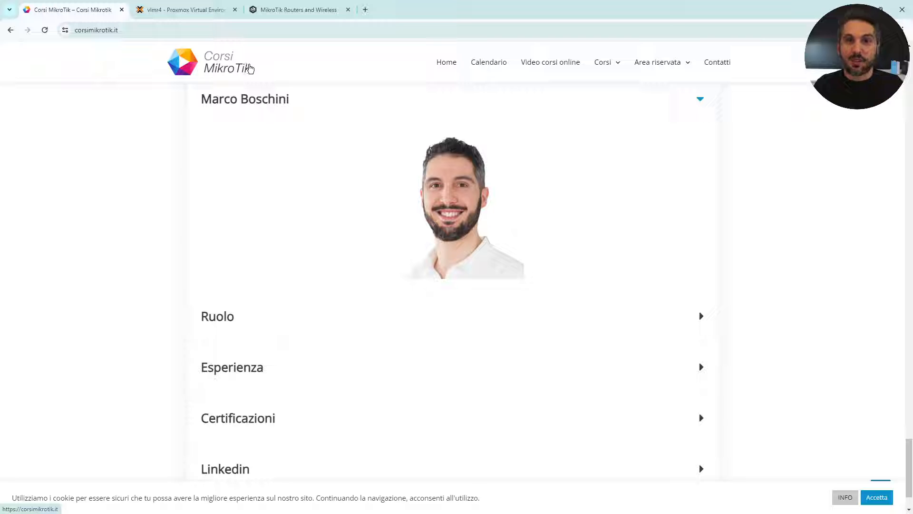
left_click(183, 12)
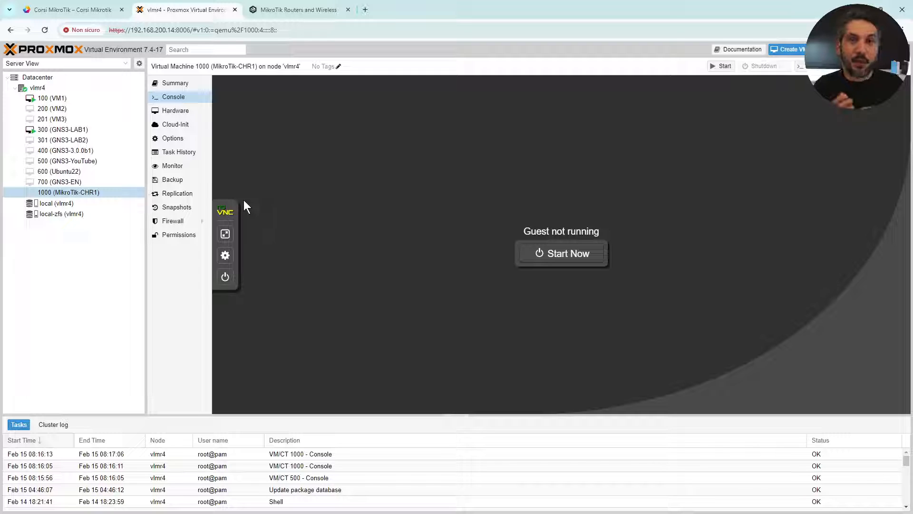
left_click(100, 256)
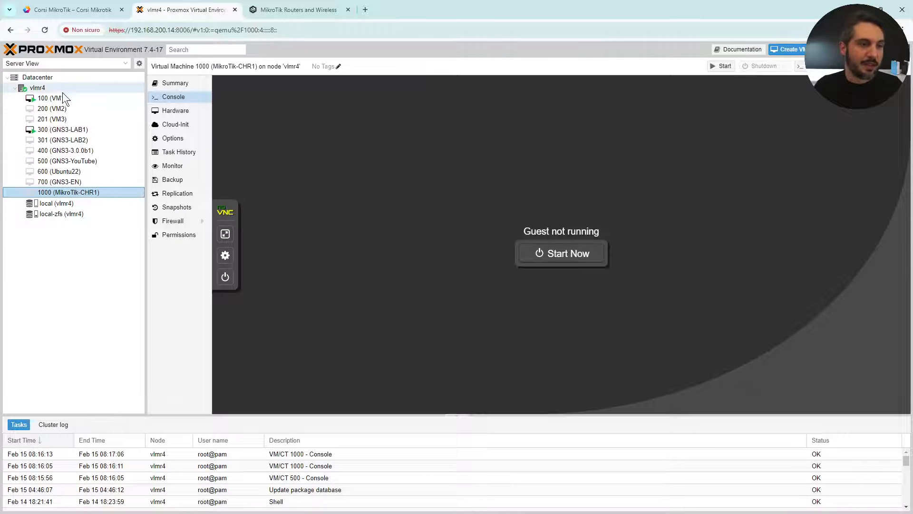
Start the Create VM wizard from node vlmr4.
left_click(51, 86)
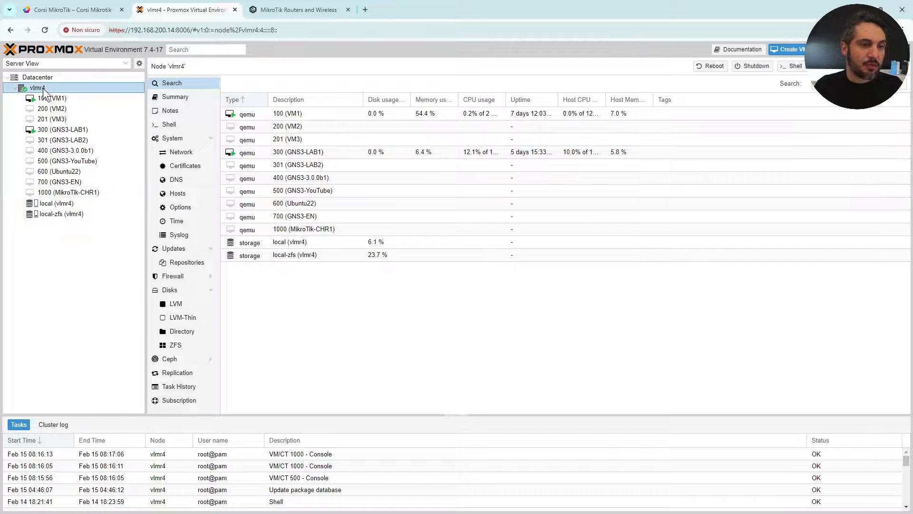
right_click(43, 88)
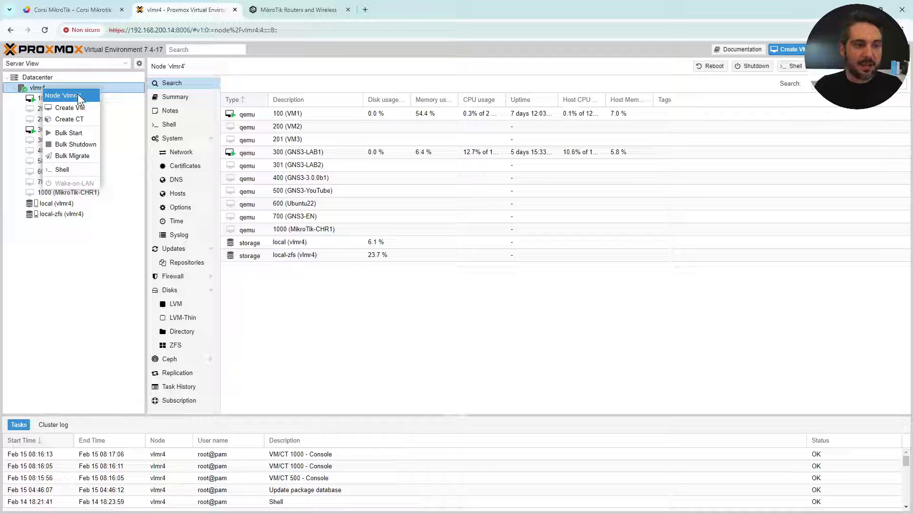
left_click(96, 108)
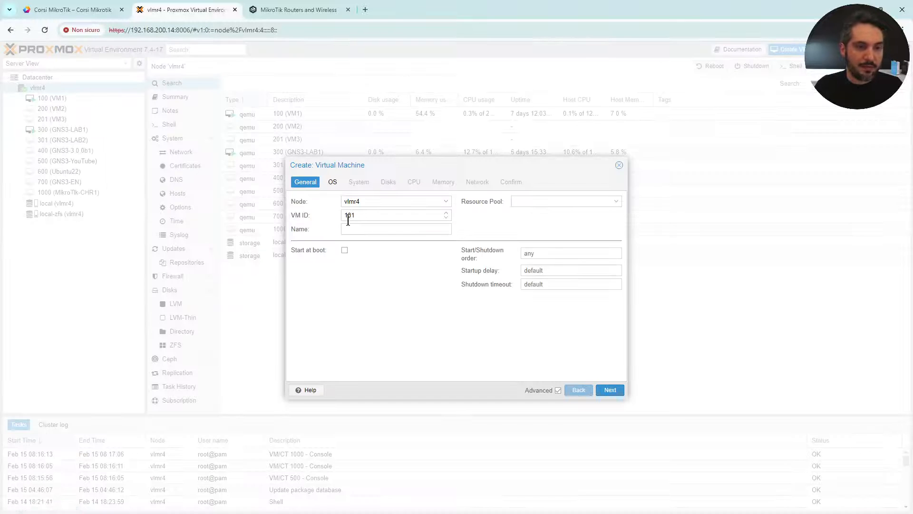
Set VM ID 1001 and name CHR-EN, with Start at boot enabled.
left_click(362, 231)
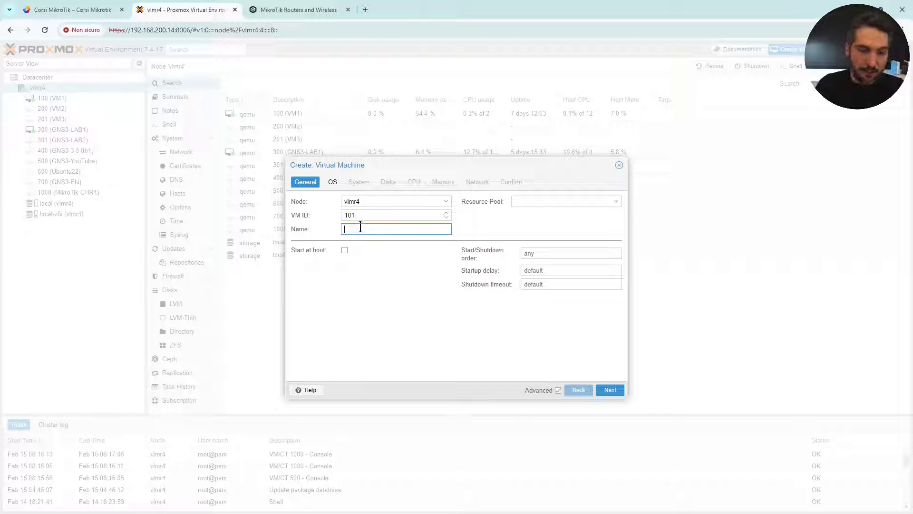
double_click(363, 215)
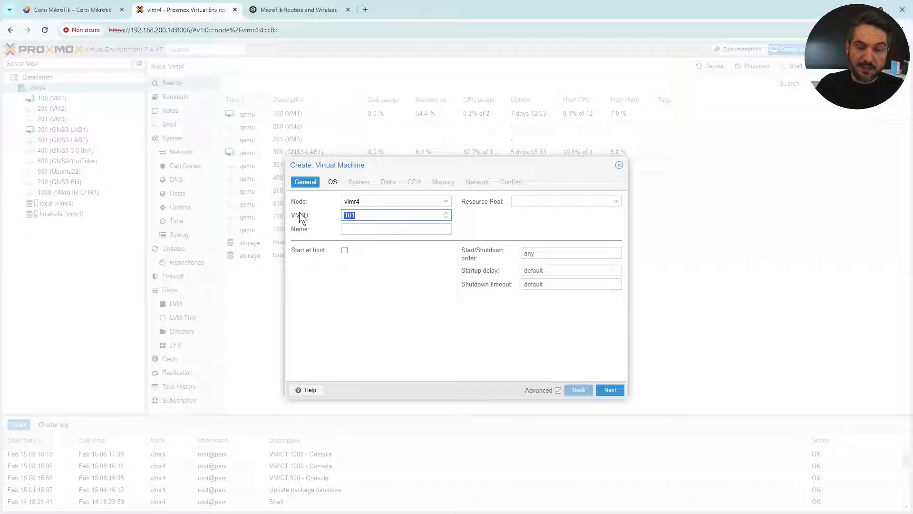
left_click(376, 216)
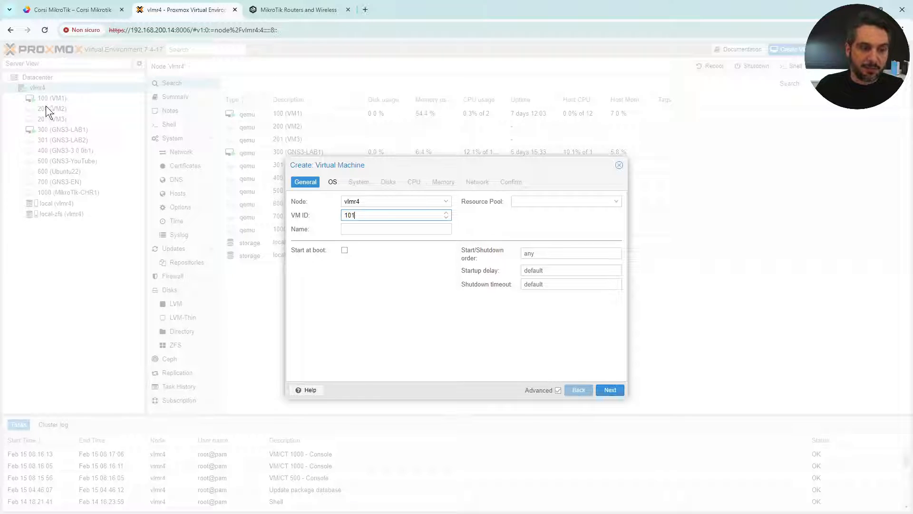
double_click(373, 215)
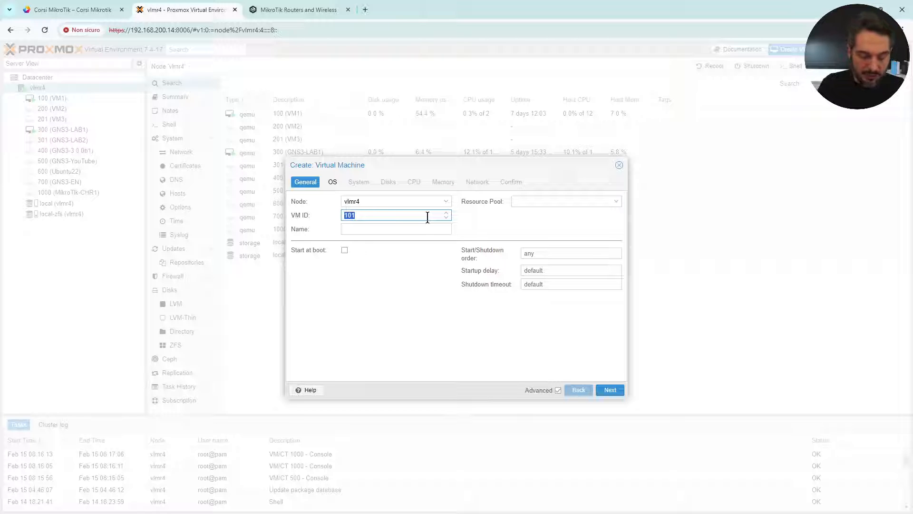
type("1001")
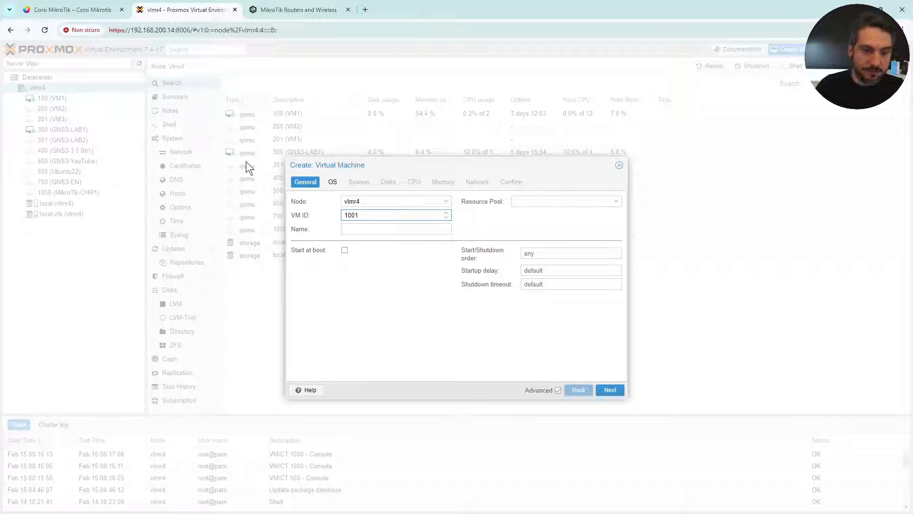
left_click(347, 229)
type("C")
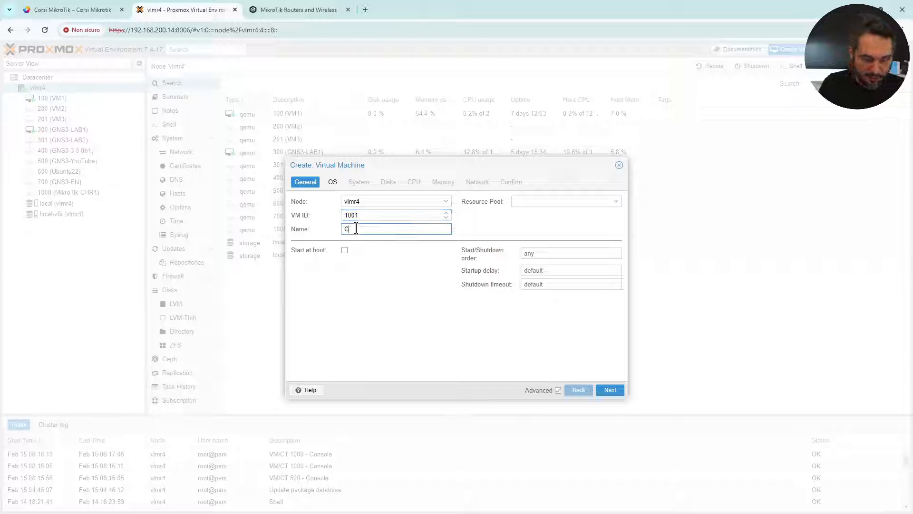
type("HR-EN")
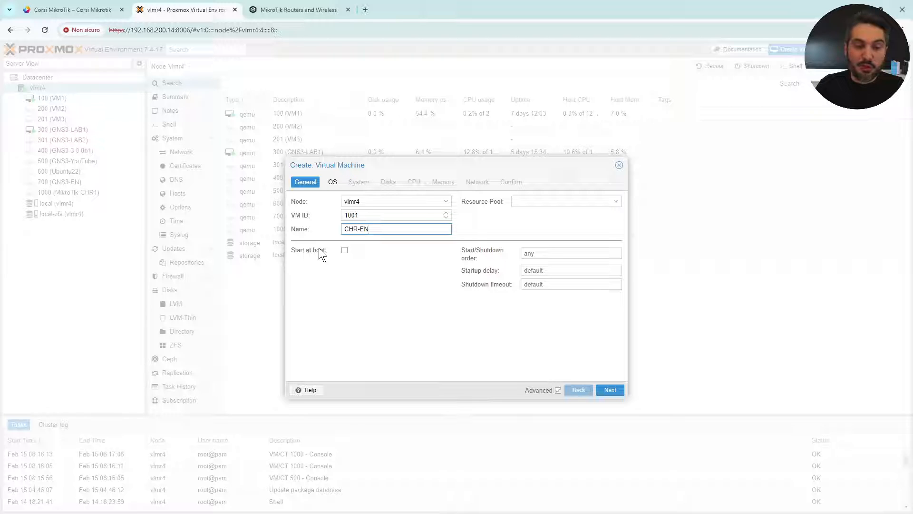
left_click(345, 250)
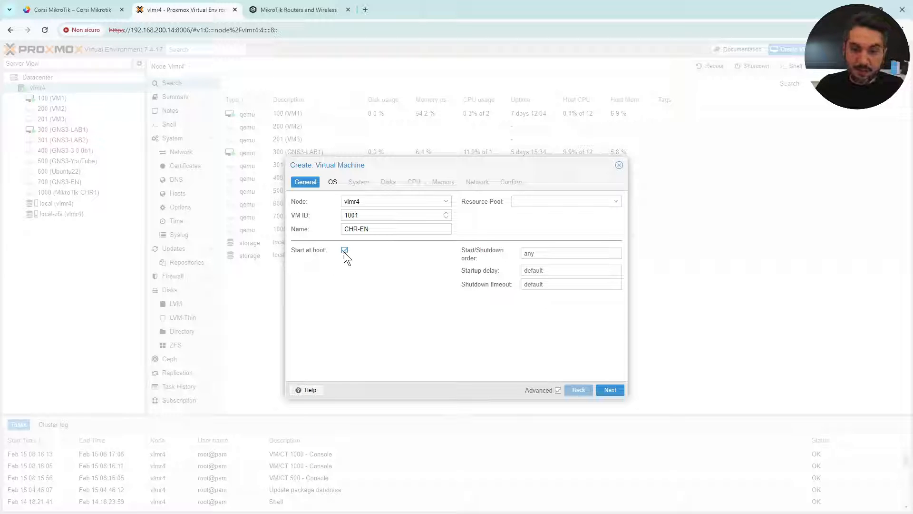
left_click(333, 183)
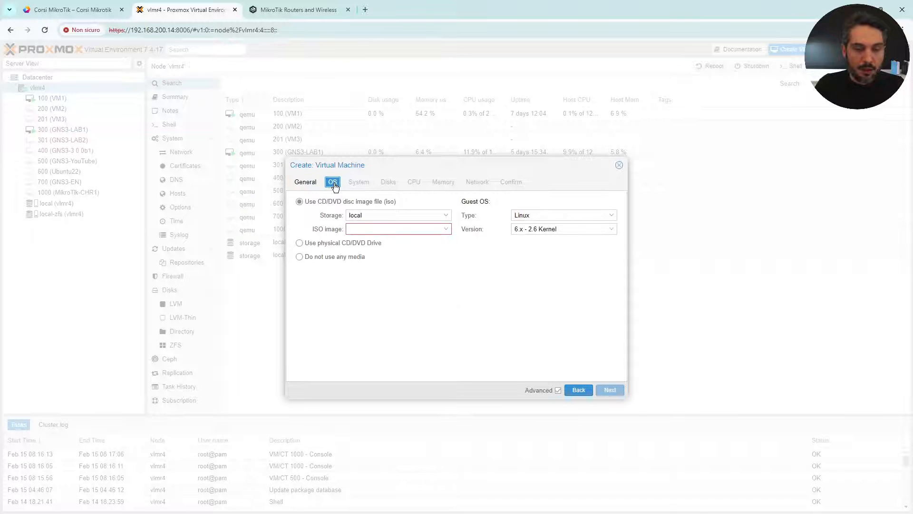
Choose no install media and a VirtIO SCSI controller, leaving the disk list empty.
left_click(300, 256)
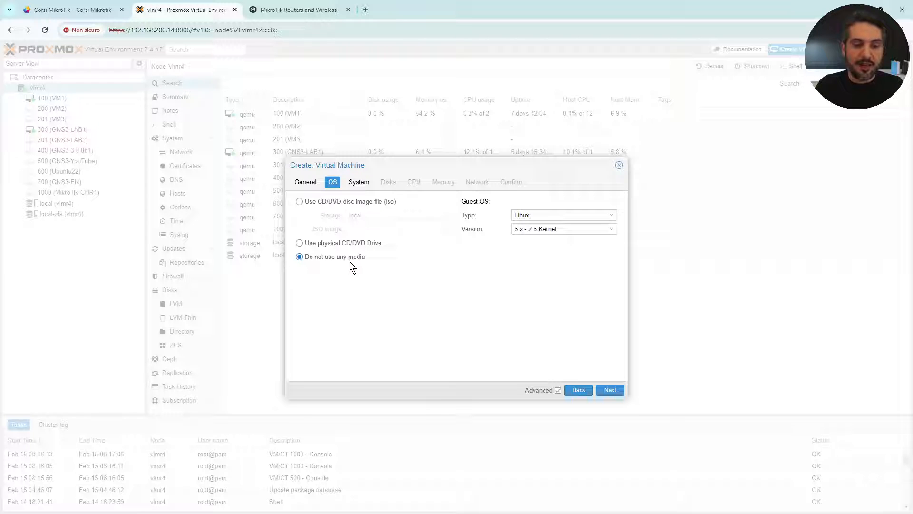
left_click(358, 182)
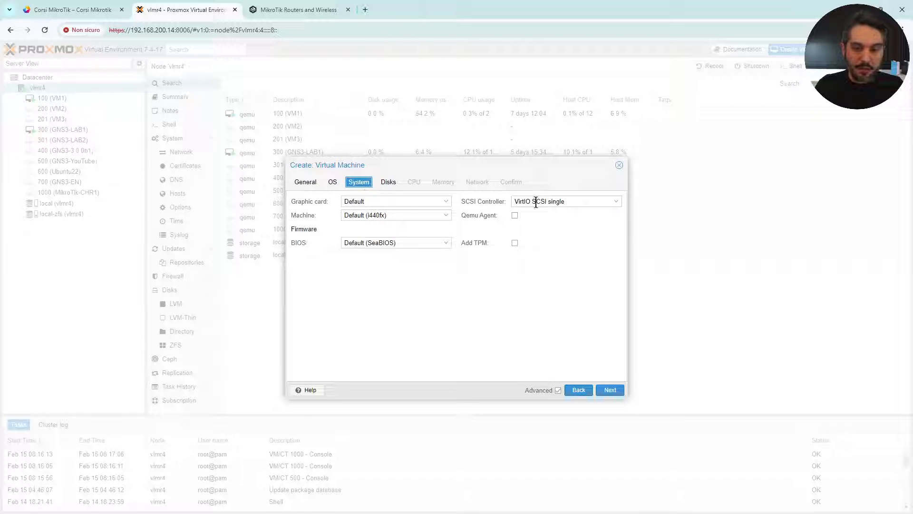
left_click(617, 204)
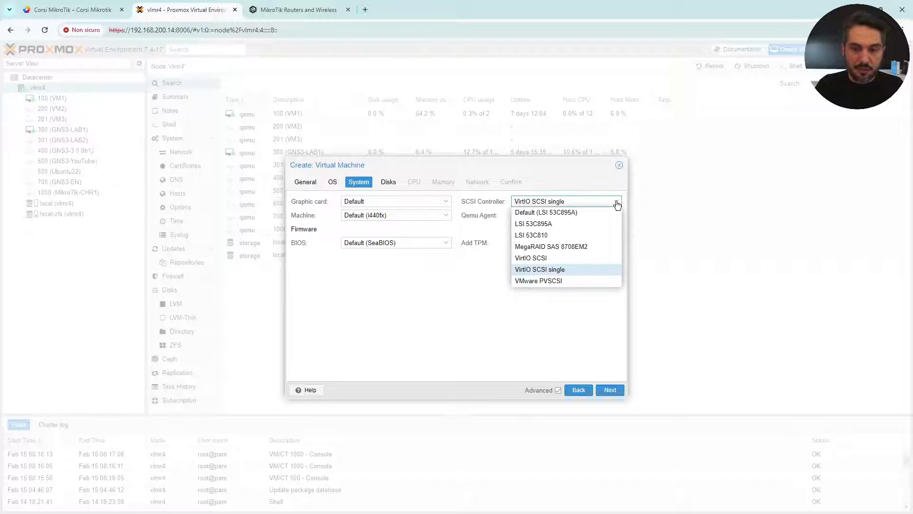
left_click(554, 258)
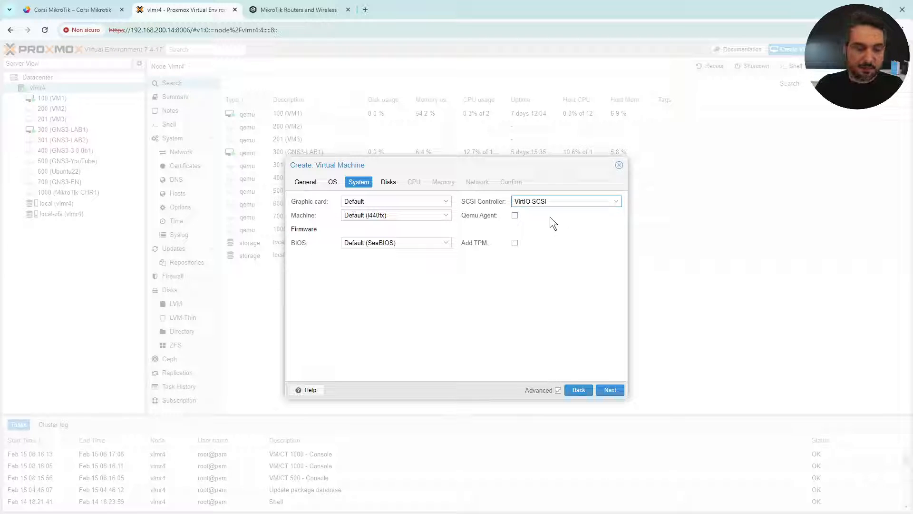
left_click(397, 188)
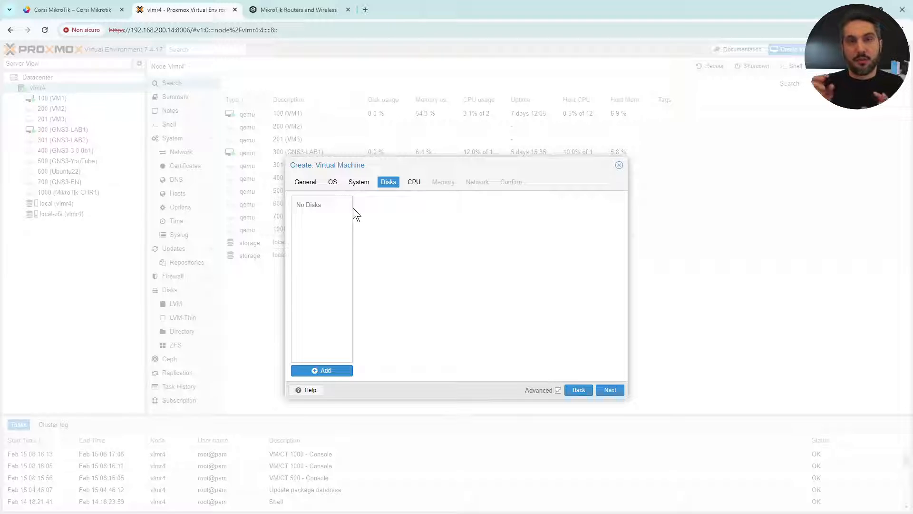
Set the VM's CPU to 2 cores with CPU type host.
left_click(412, 183)
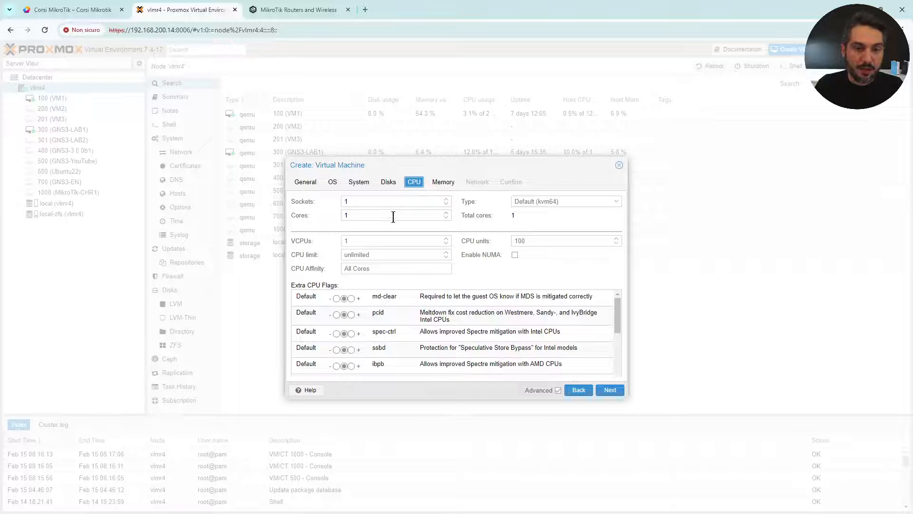
left_click(364, 215)
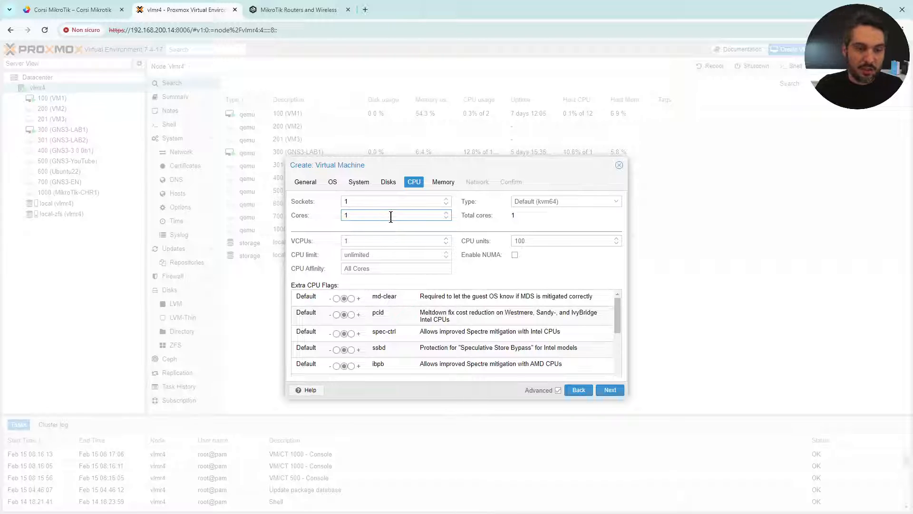
key("BackSpace")
type("3")
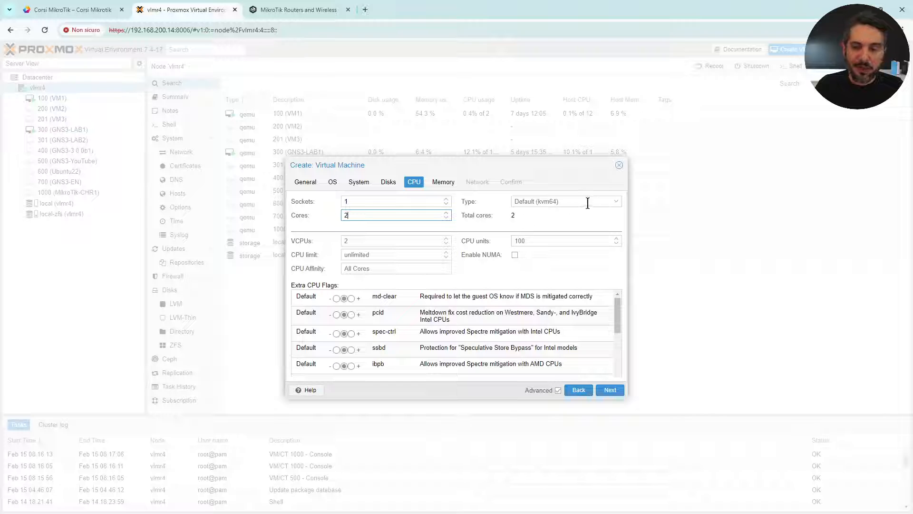
left_click(616, 201)
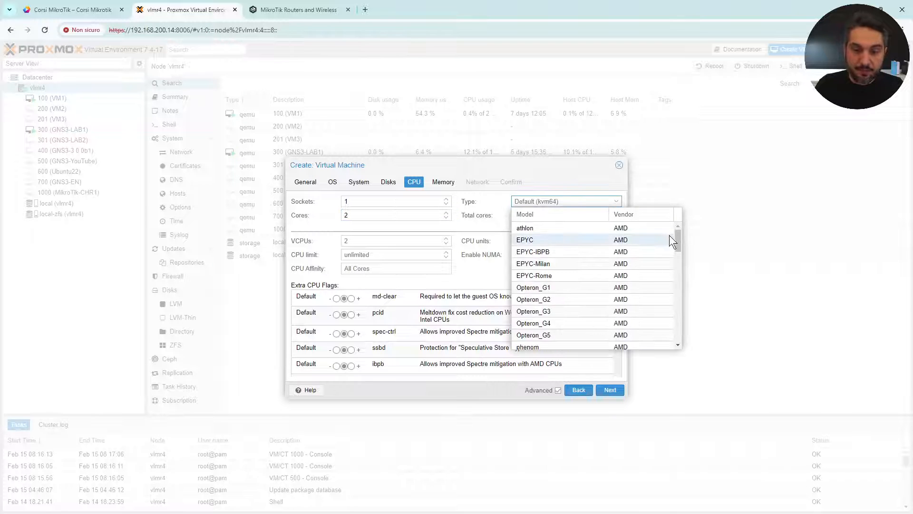
left_click_drag(678, 241, 688, 338)
left_click(570, 339)
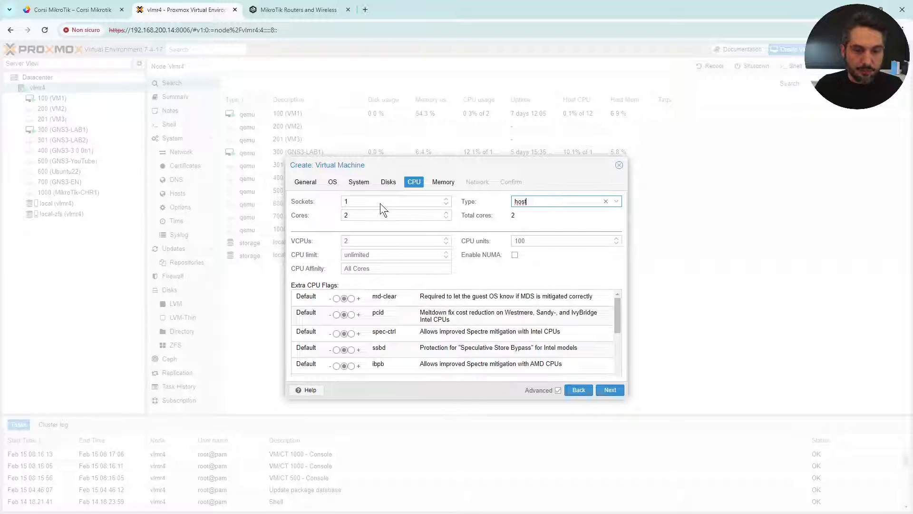
left_click(448, 184)
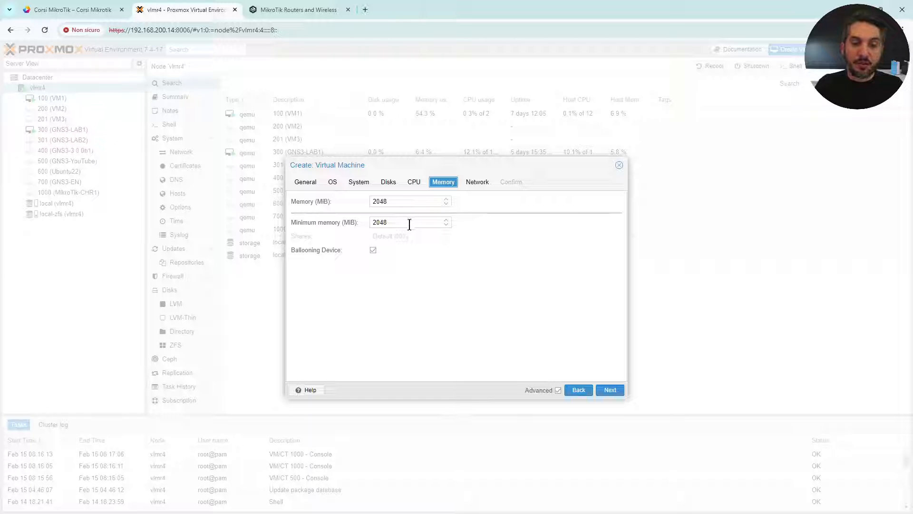
left_click(397, 201)
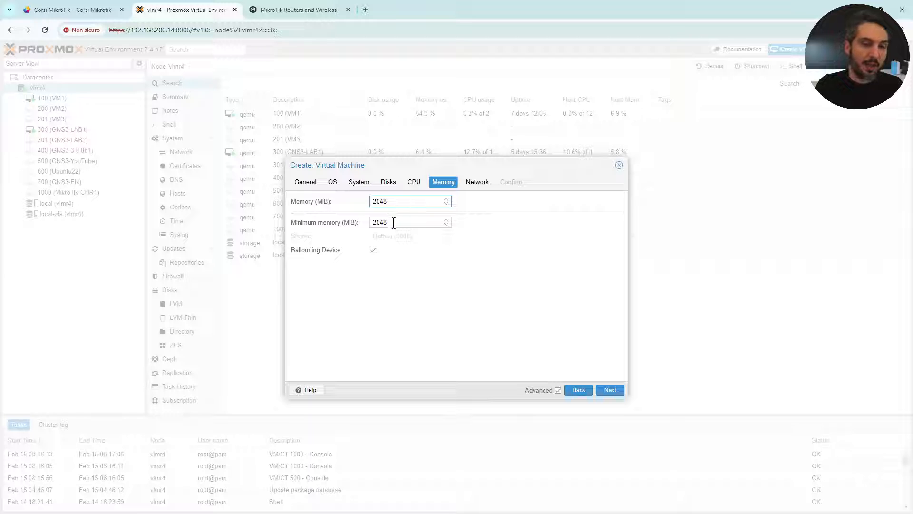
key("Tab")
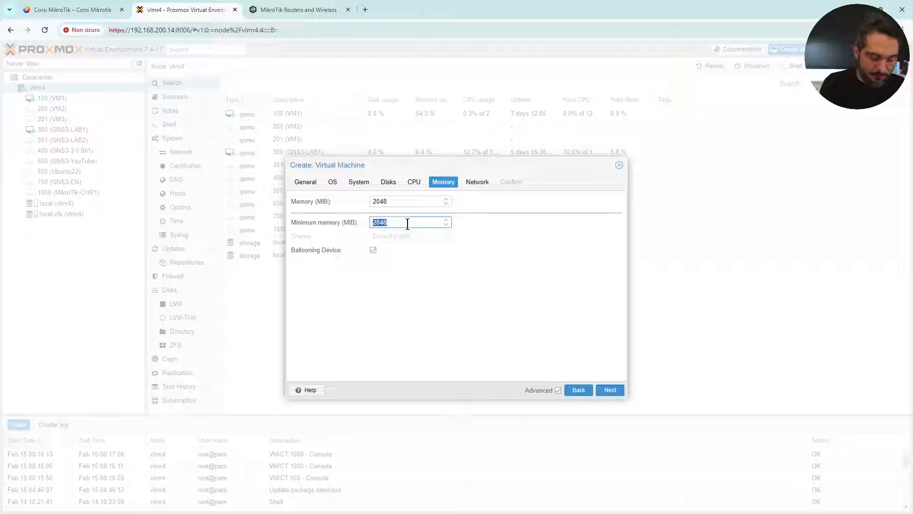
type("512")
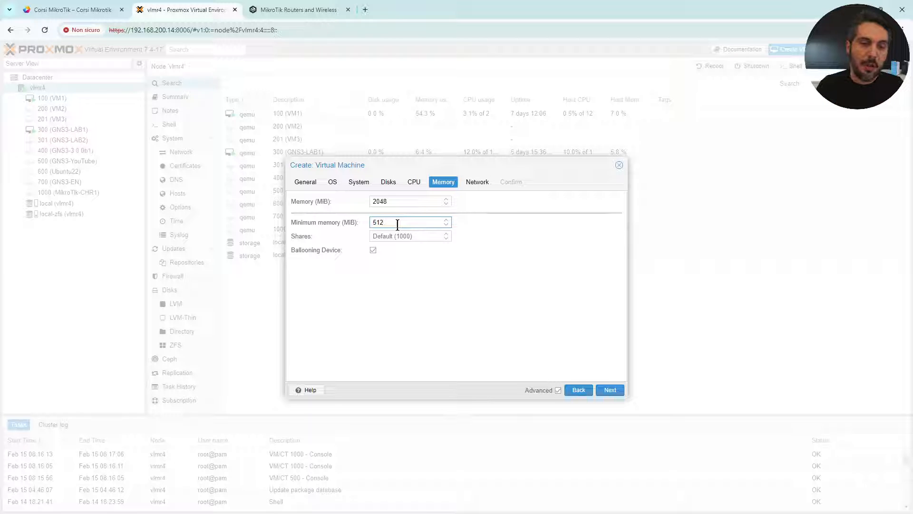
left_click(399, 202)
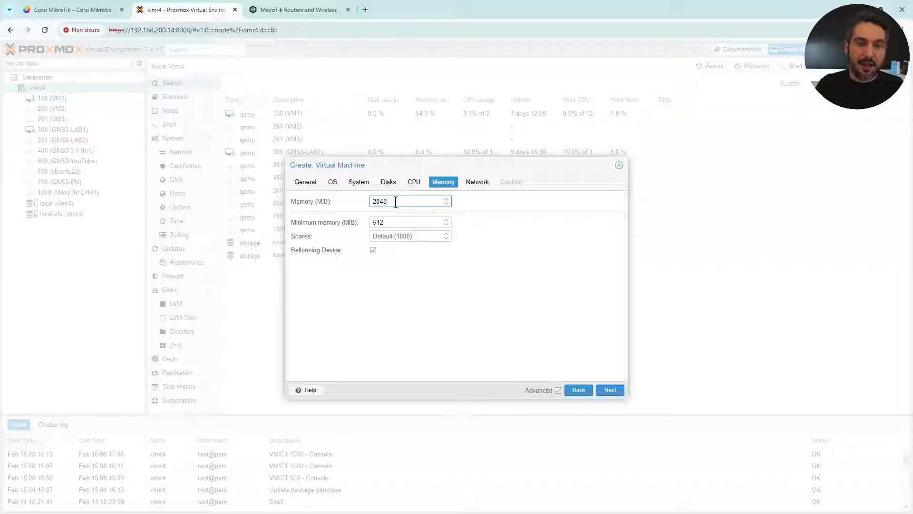
left_click_drag(393, 223, 329, 224)
left_click(407, 223)
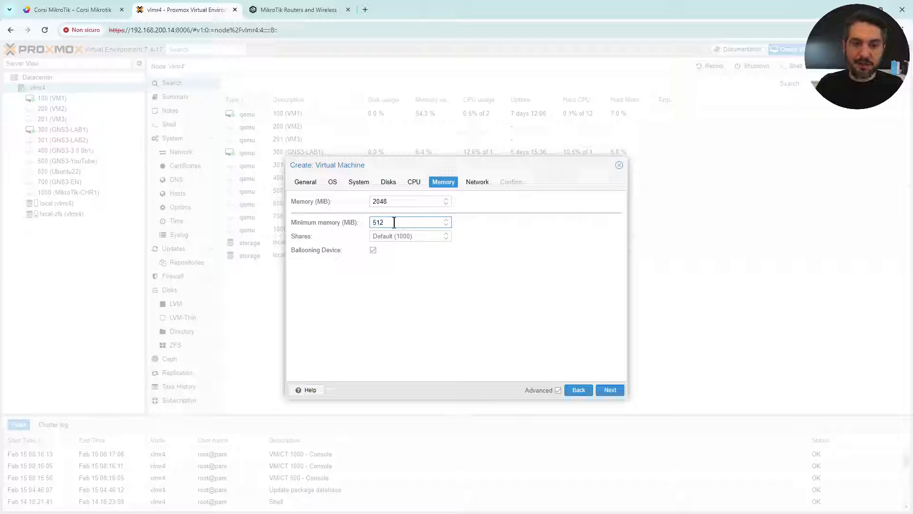
double_click(401, 202)
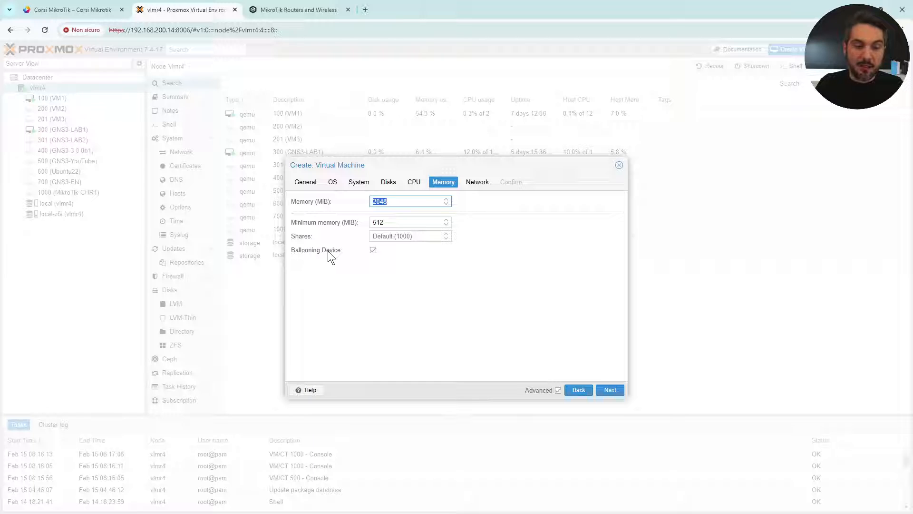
left_click(558, 390)
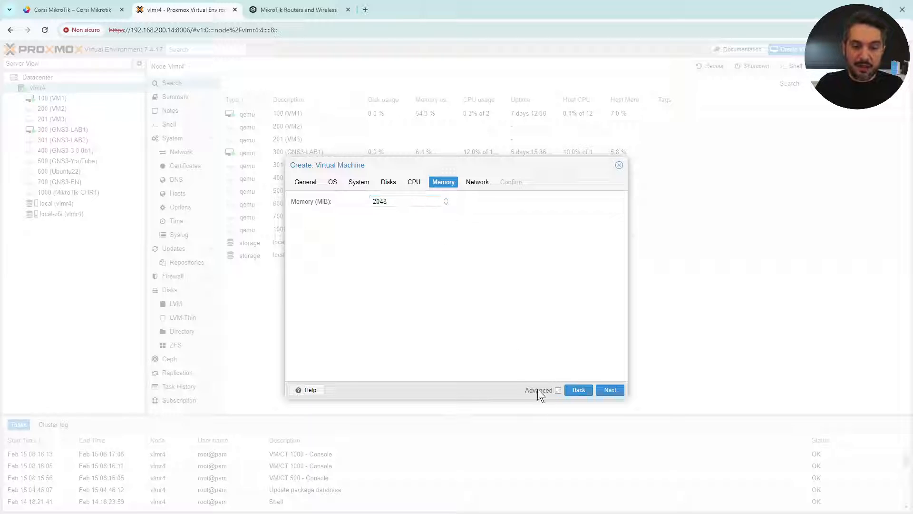
left_click(558, 391)
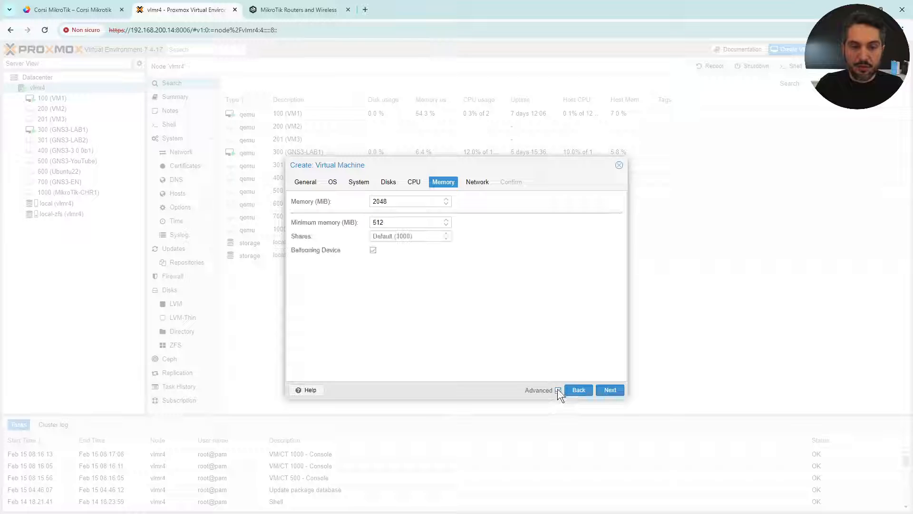
left_click(558, 389)
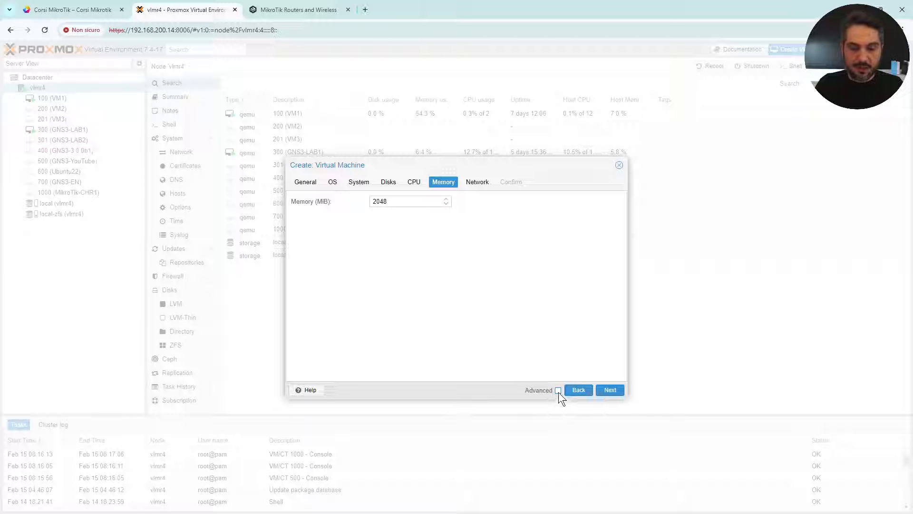
left_click(558, 392)
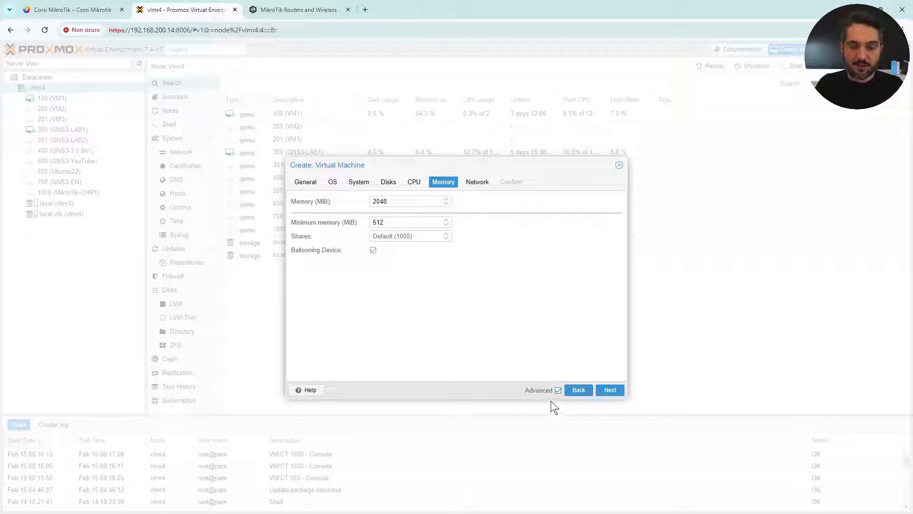
Keep net0 as VirtIO on bridge vmbr0 and review the Confirm summary for VM 1001 CHR-EN.
left_click(478, 181)
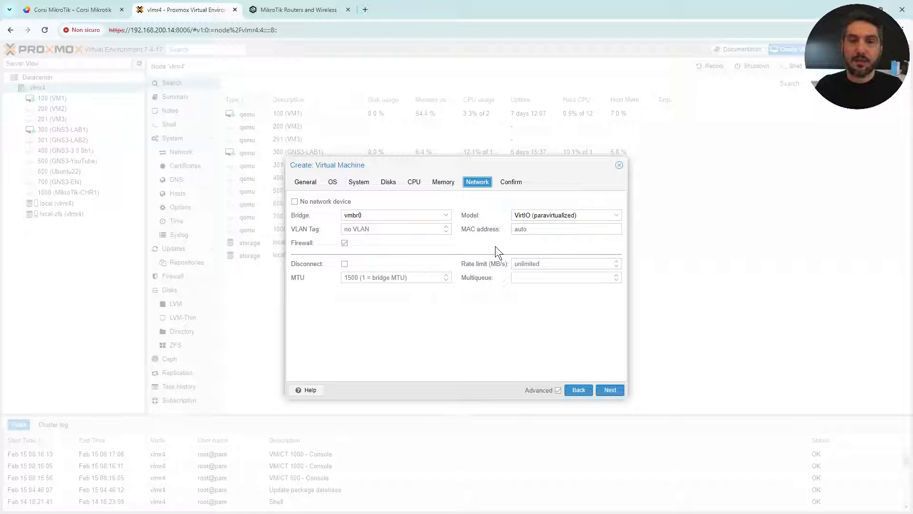
left_click(513, 183)
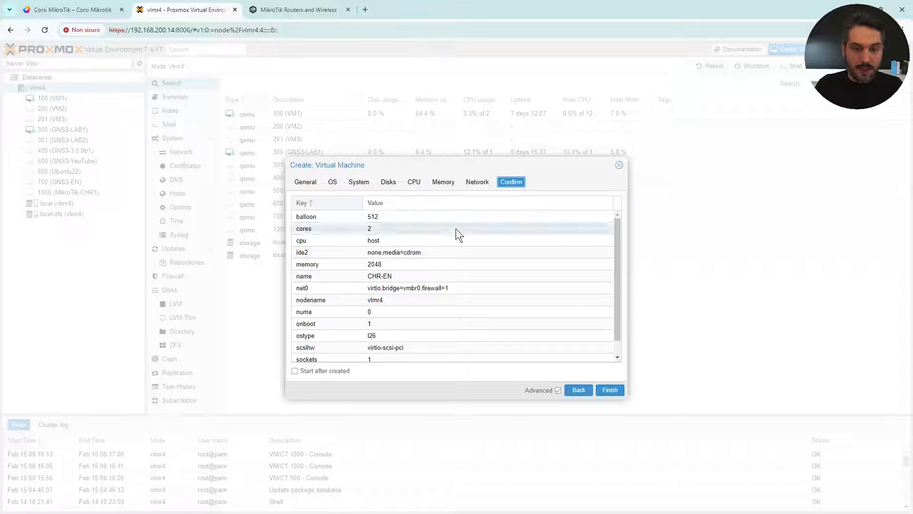
scroll(449, 252, "down", 1)
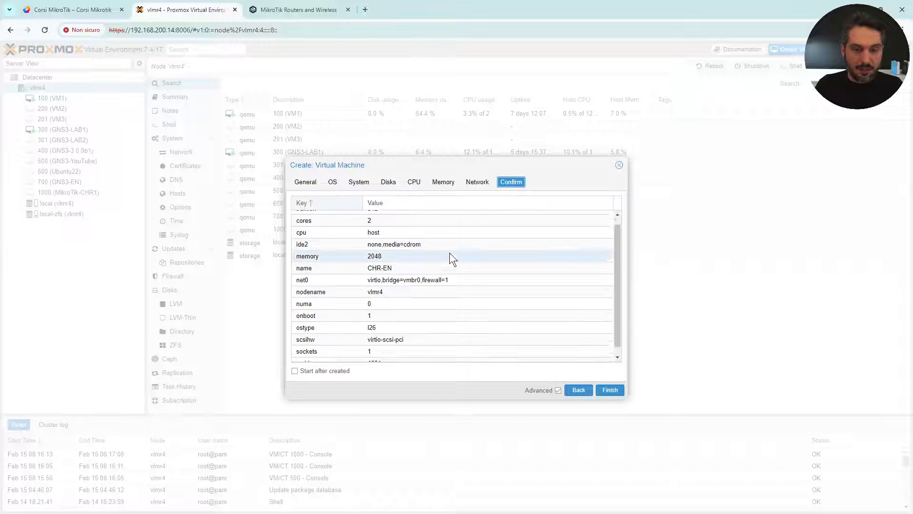
Finish the wizard to create VM 1001 CHR-EN, then select node vlmr4.
left_click(610, 391)
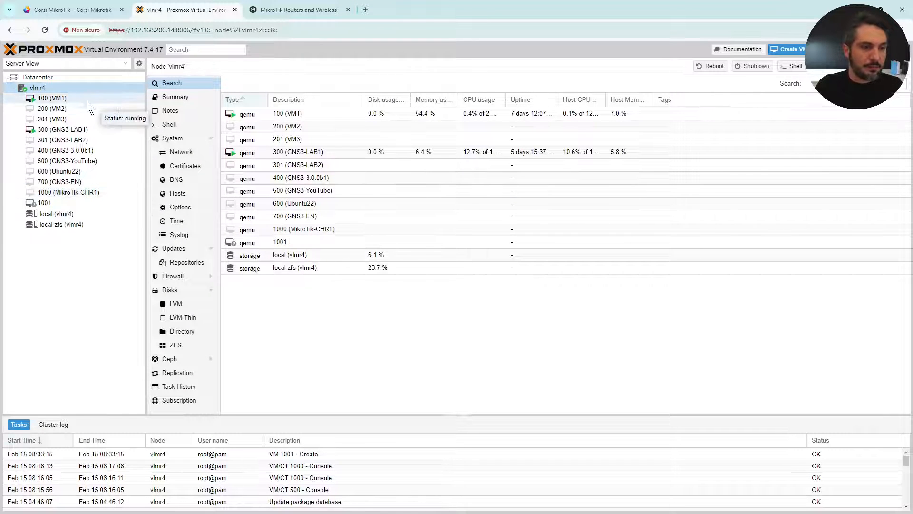
left_click(44, 89)
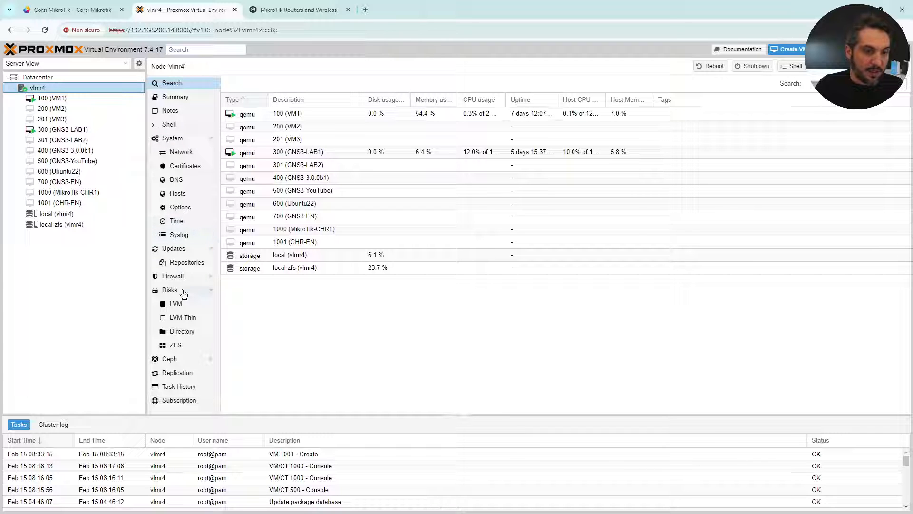
Open node vlmr4's network list and start a new Linux Bridge named vmbr2.
left_click(190, 152)
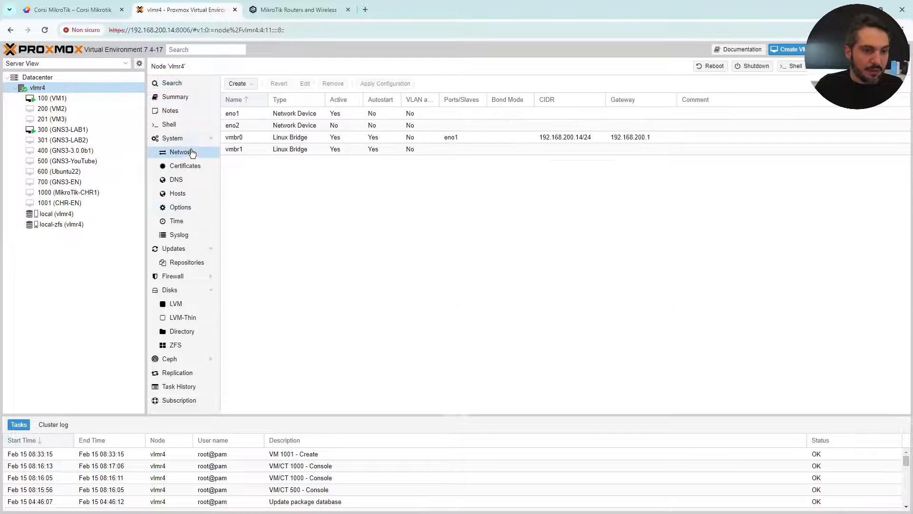
left_click(254, 88)
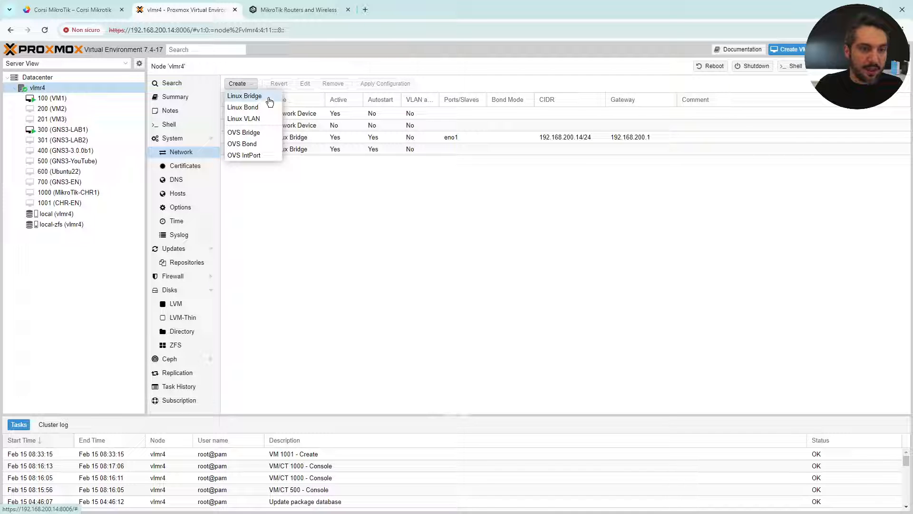
left_click(269, 100)
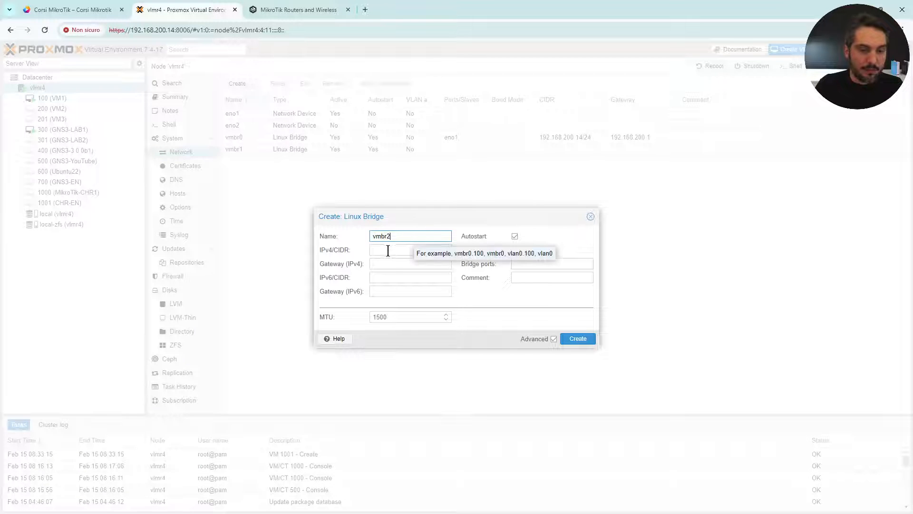
Create bridge vmbr2 and add a network device net1 on vmbr2 to VM 1001.
left_click(582, 339)
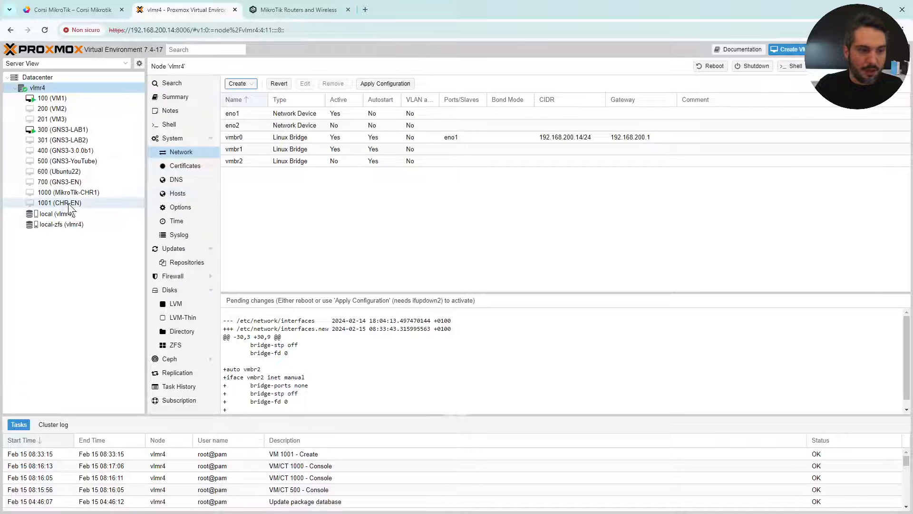
left_click(88, 203)
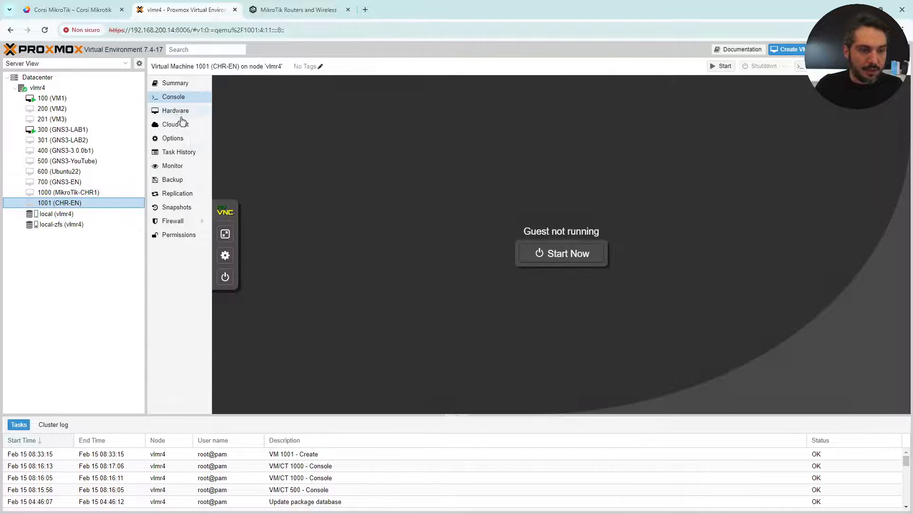
left_click(183, 113)
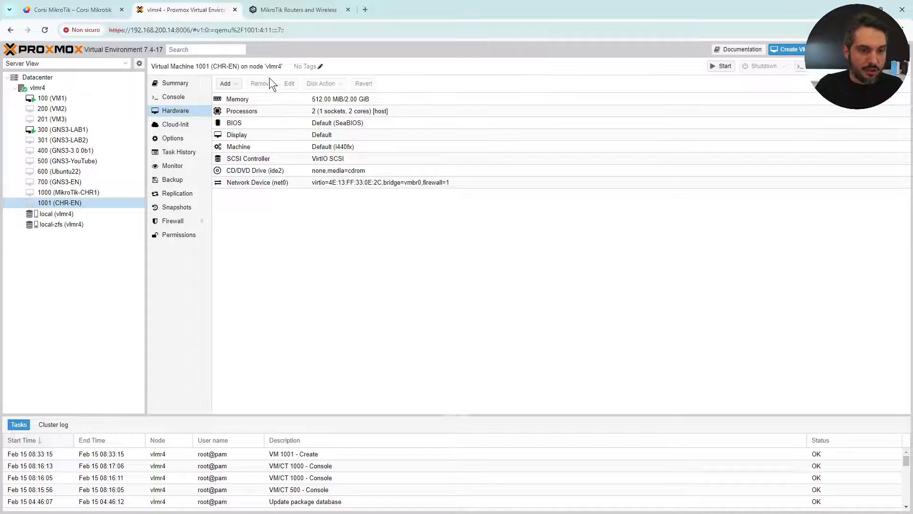
left_click(227, 83)
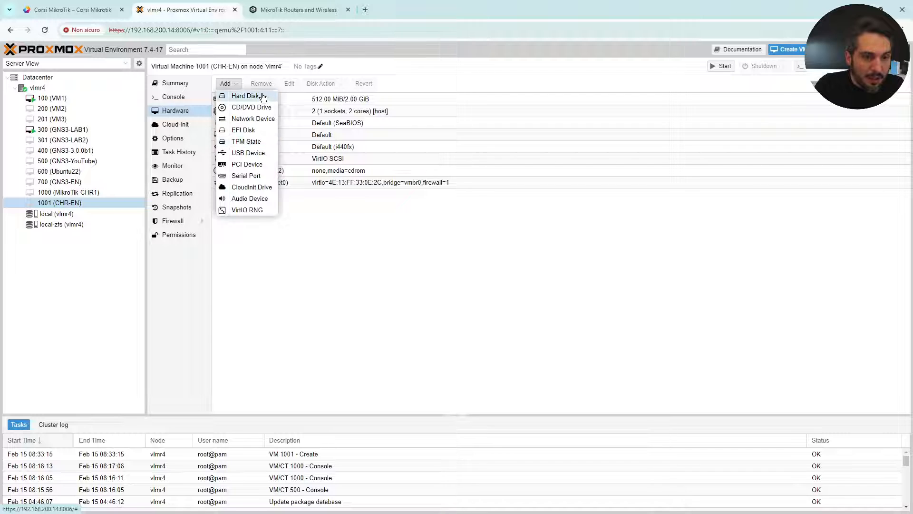
left_click(262, 119)
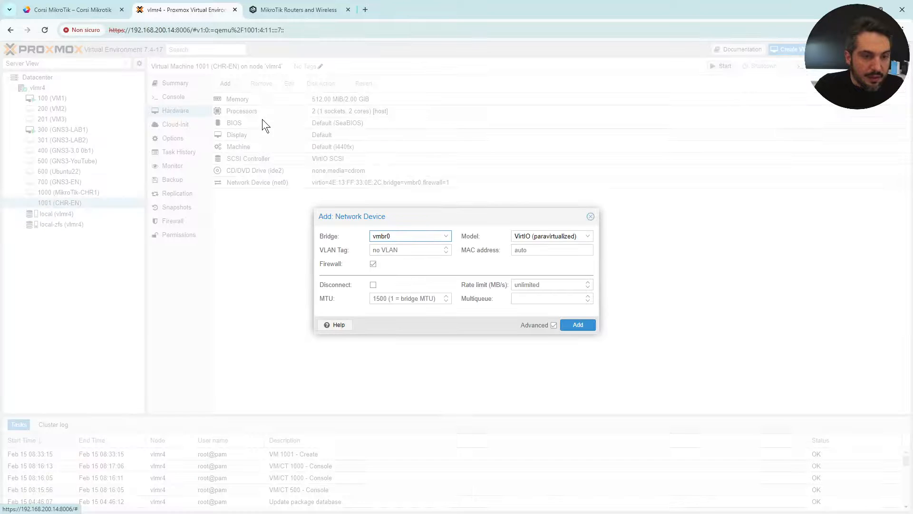
left_click(445, 236)
left_click(403, 285)
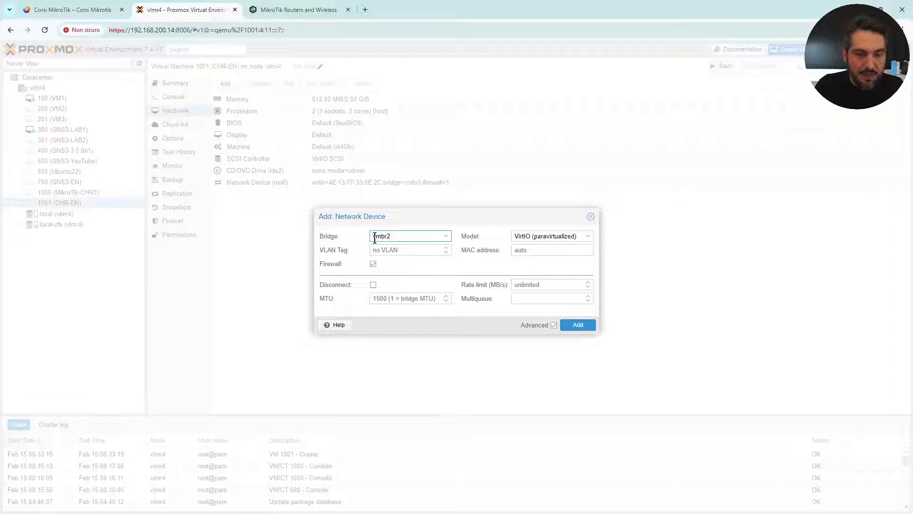
left_click(578, 325)
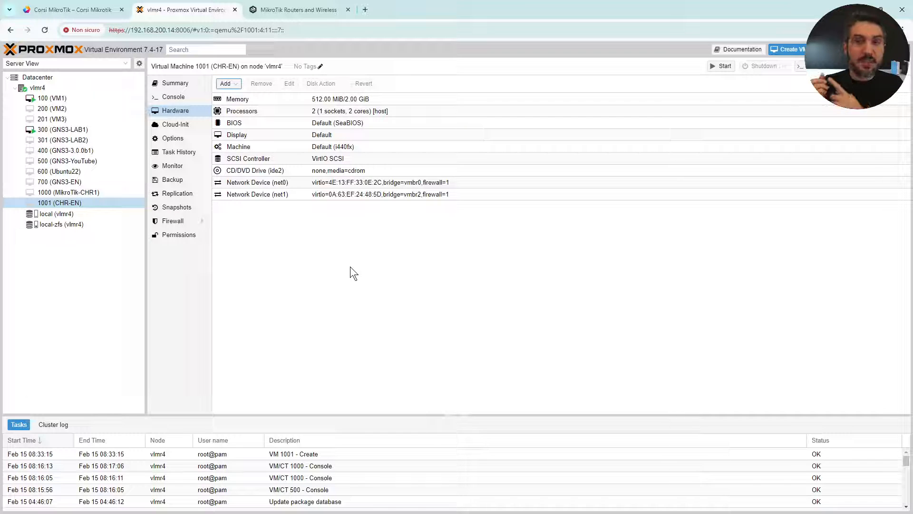
left_click(53, 88)
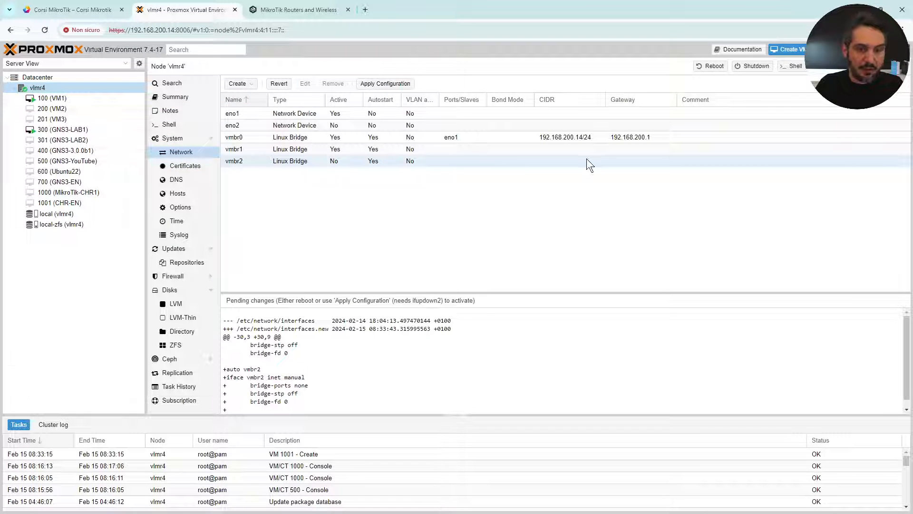
Set vmbr2's bridge port to eno2.
double_click(476, 163)
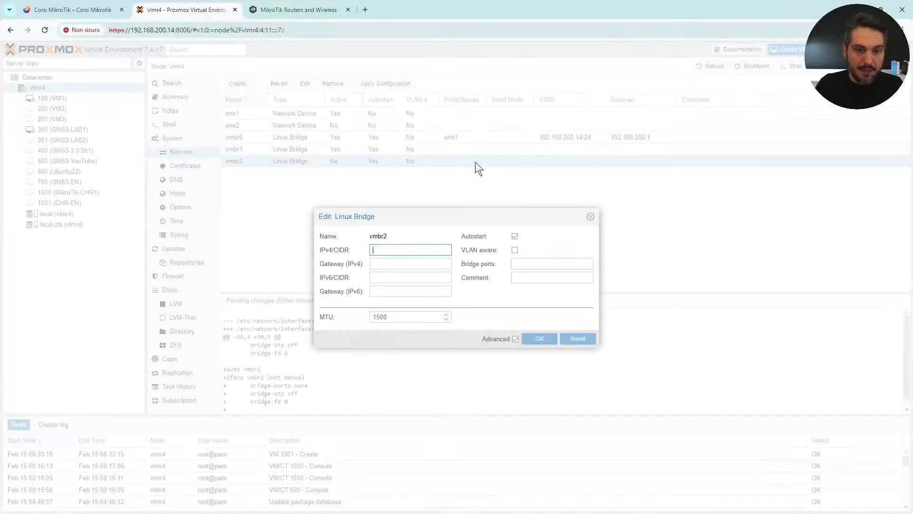
left_click(533, 264)
type("en")
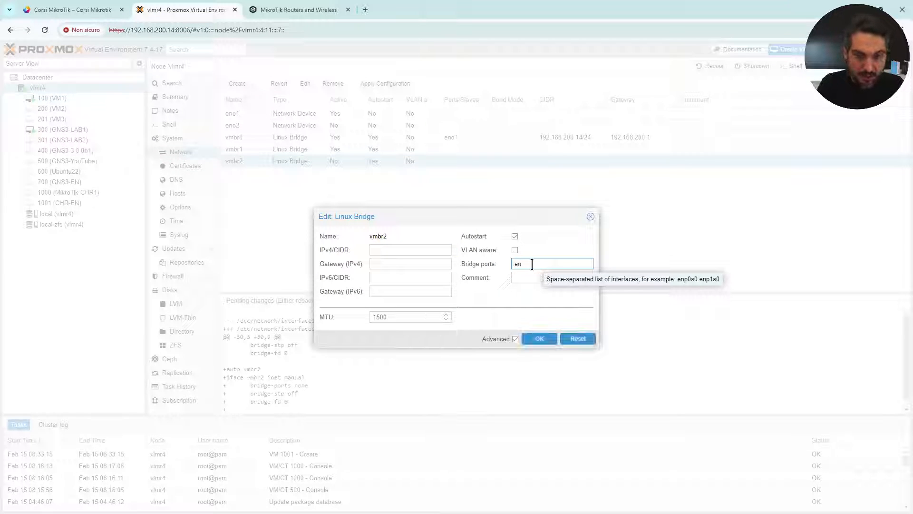
key("BackSpace")
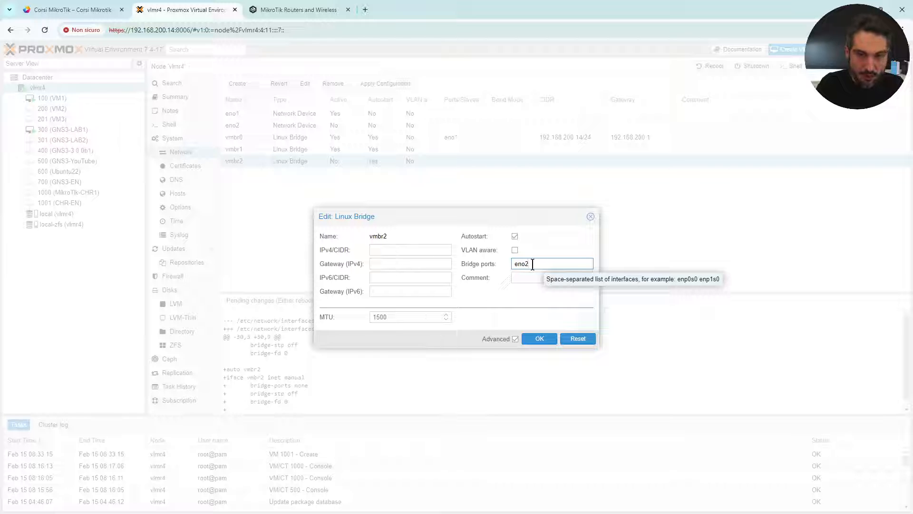
left_click(539, 338)
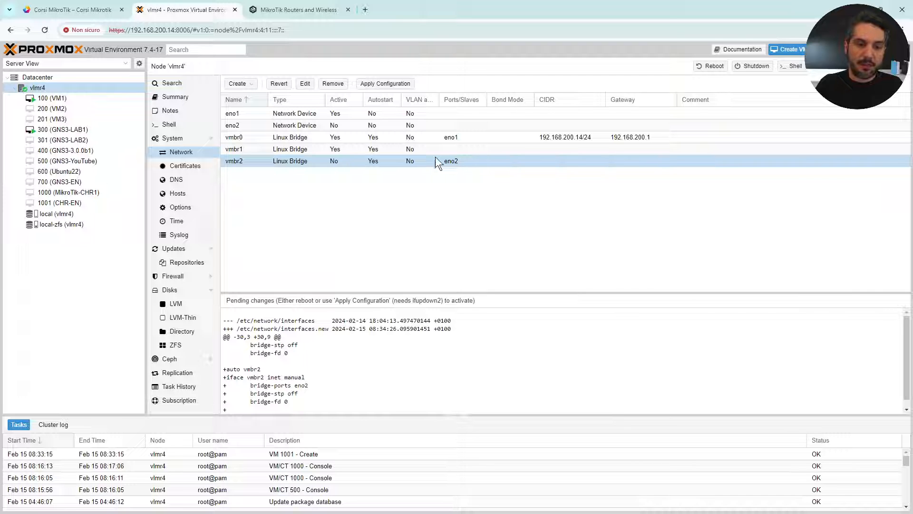
Clear vmbr2's bridge ports and return to VM 1001's hardware list.
double_click(511, 161)
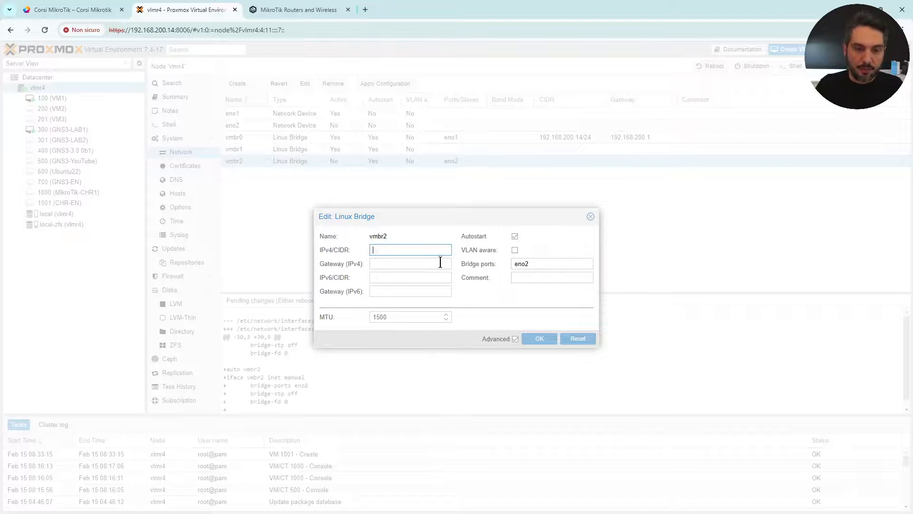
double_click(539, 263)
key("BackSpace")
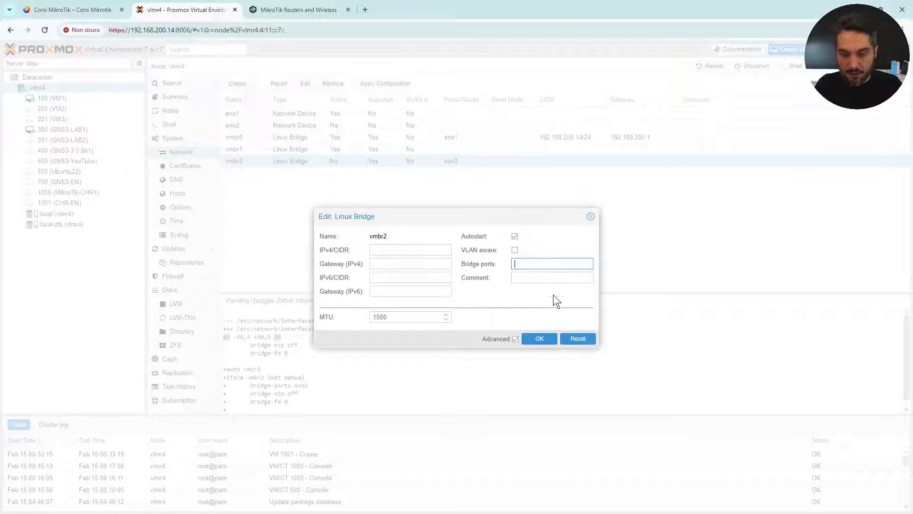
left_click(540, 339)
left_click(76, 201)
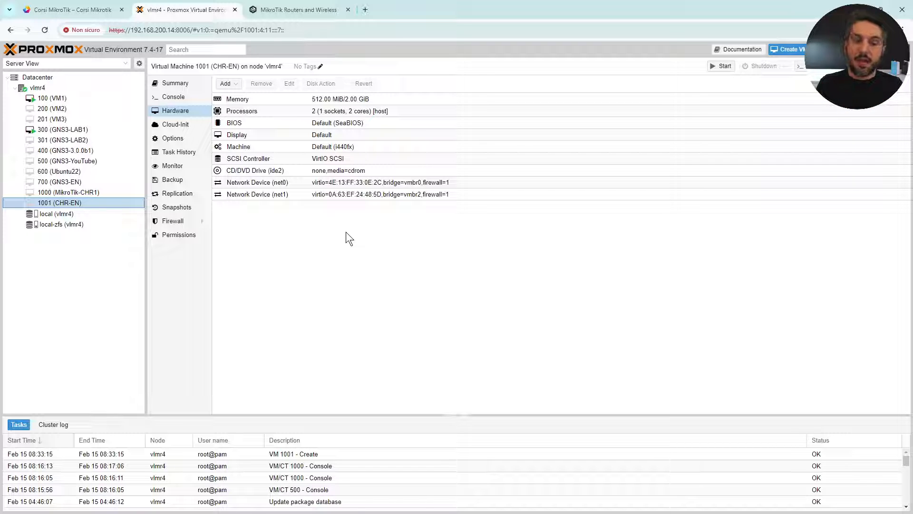
Open MikroTik's Software page and expand the Cloud Hosted Router downloads.
left_click(307, 13)
left_click(130, 31)
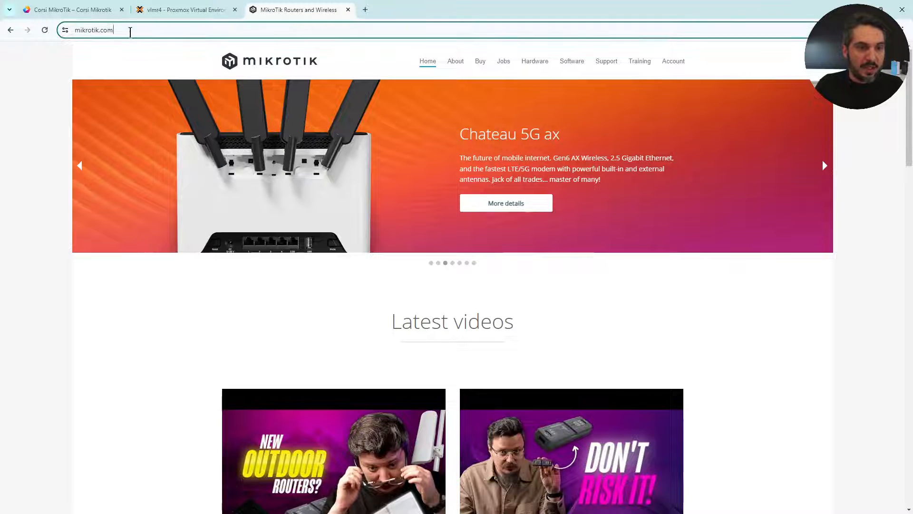
left_click(578, 62)
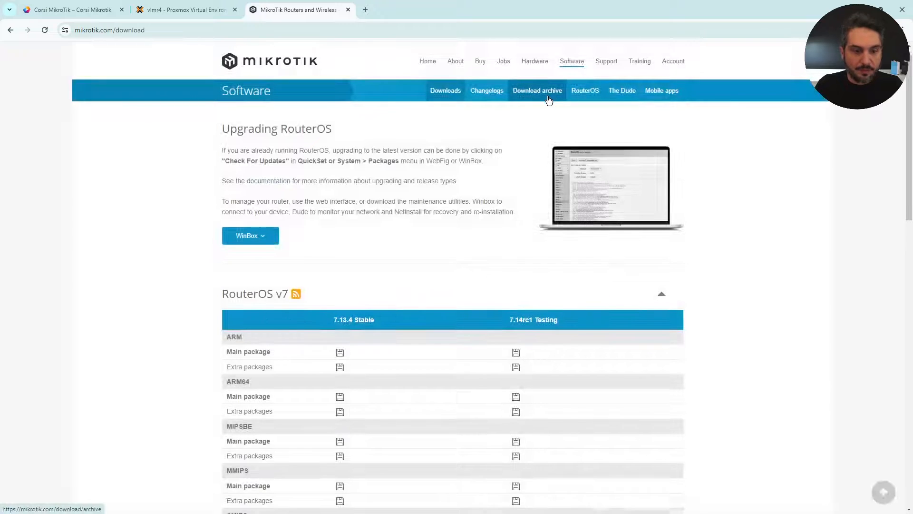
scroll(549, 100, "down", 12)
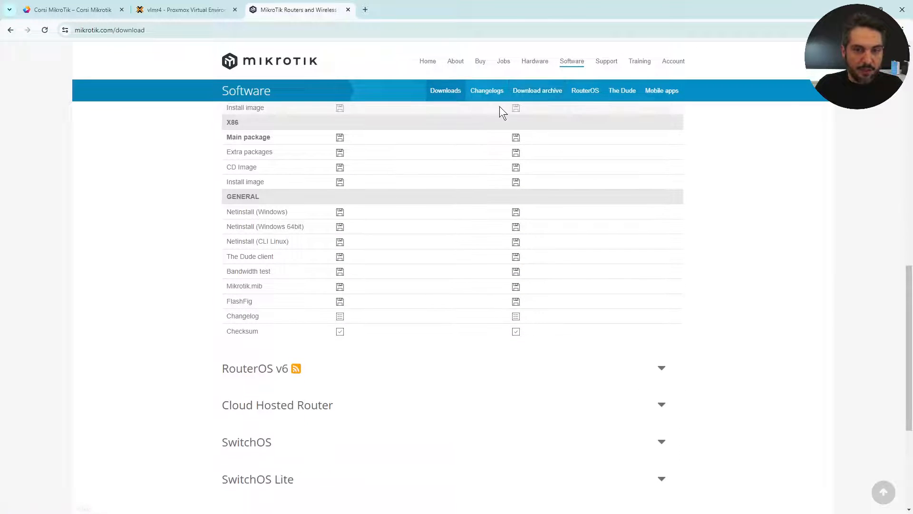
scroll(439, 113, "down", 3)
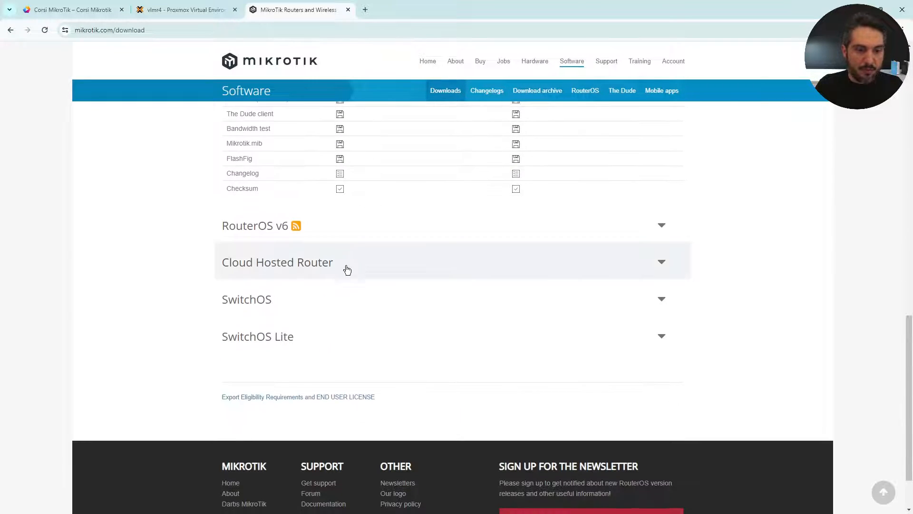
left_click(259, 264)
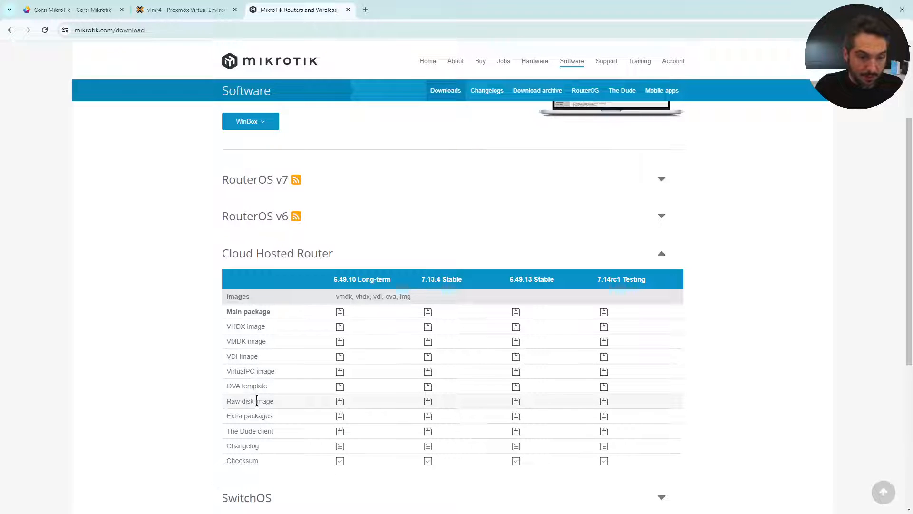
Copy the 7.13.4 raw disk image link (chr-7.13.4.img.zip) and return to Proxmox.
left_click_drag(275, 400, 238, 401)
left_click(286, 402)
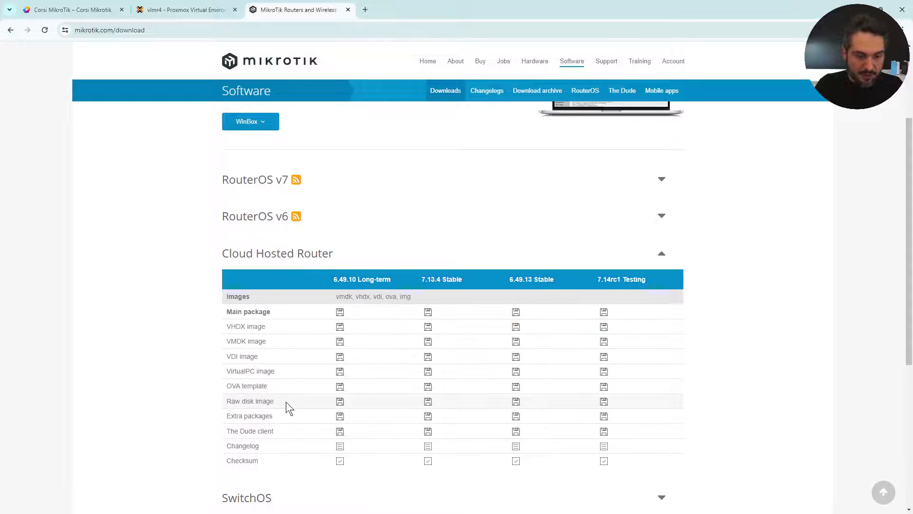
right_click(429, 403)
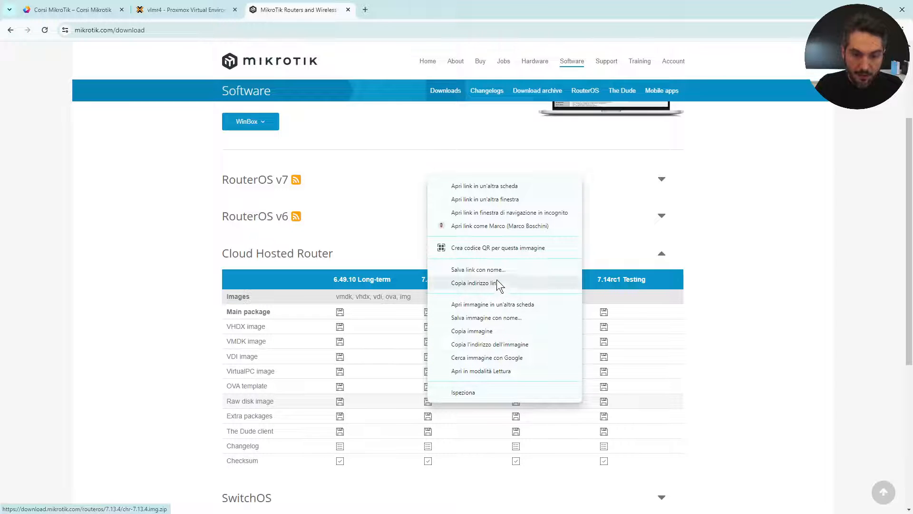
left_click(524, 287)
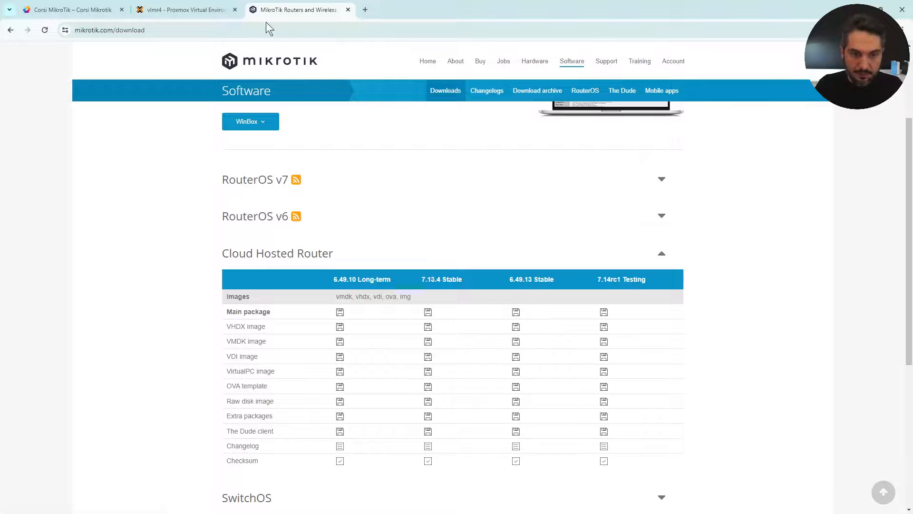
left_click(186, 9)
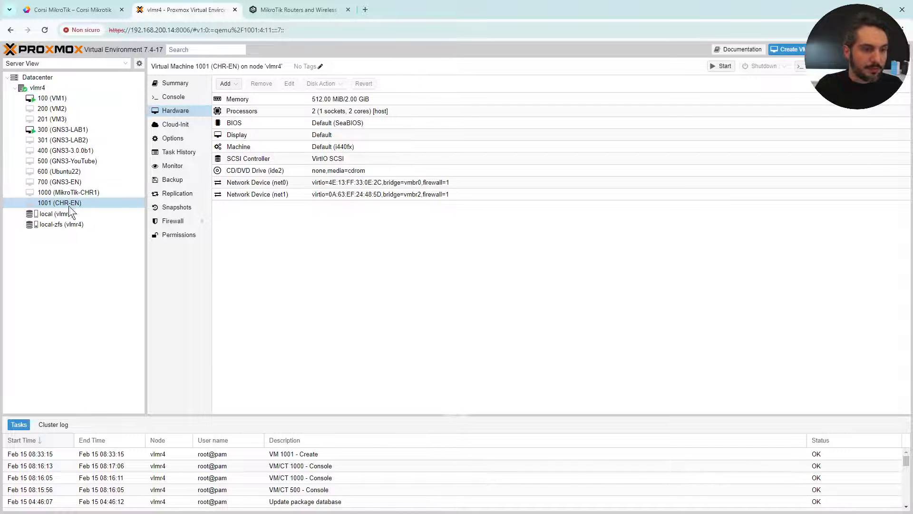
Open a root shell on node vlmr4 and center the console window.
left_click(52, 87)
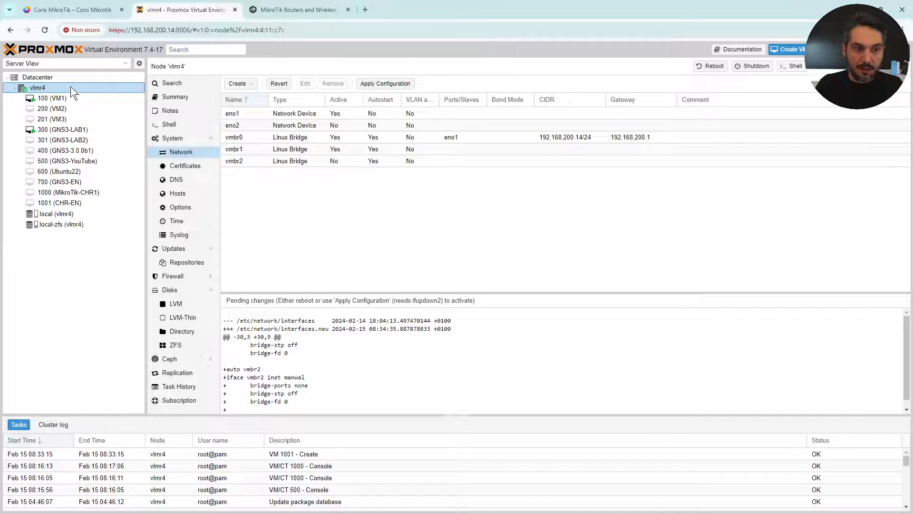
left_click(82, 204)
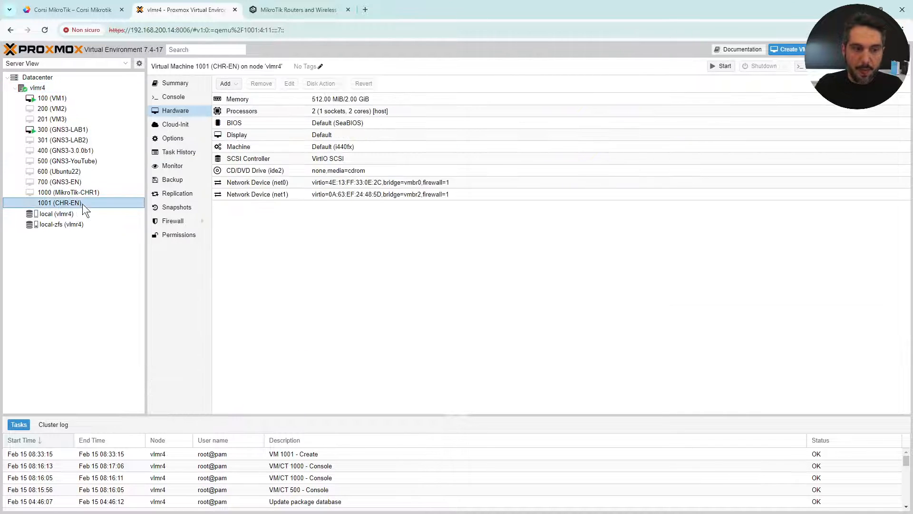
left_click(50, 87)
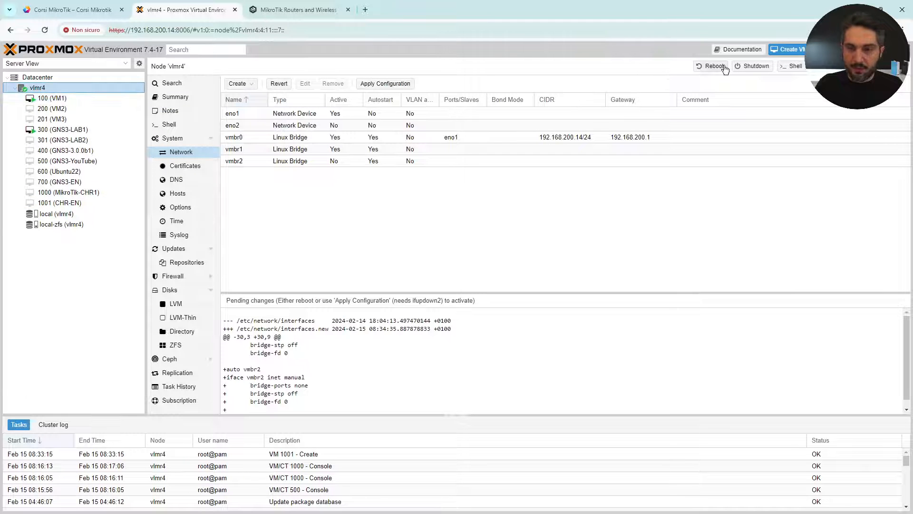
left_click(793, 66)
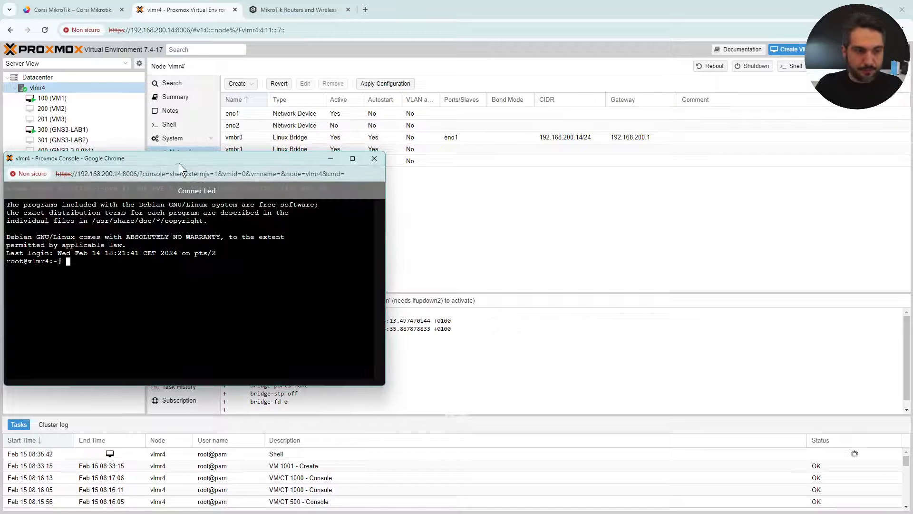
left_click_drag(179, 164, 443, 126)
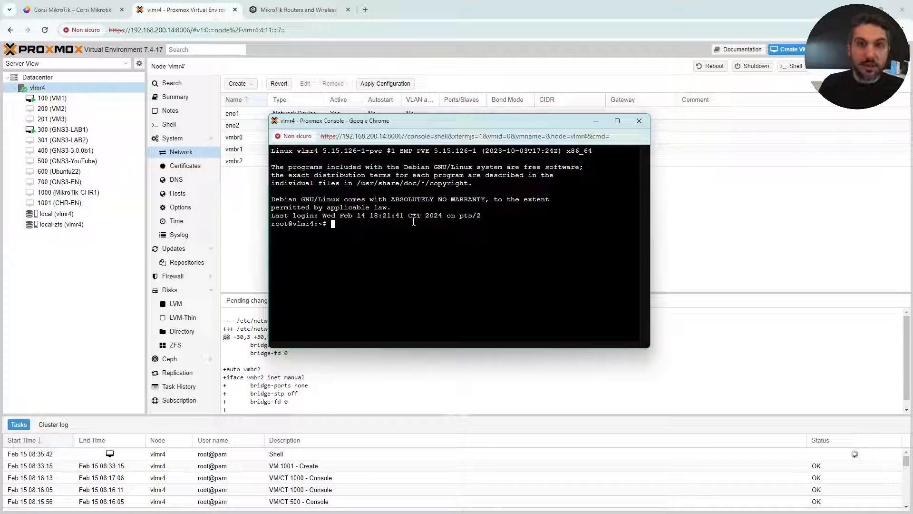
Change into the /tmp directory.
type("cd tmp")
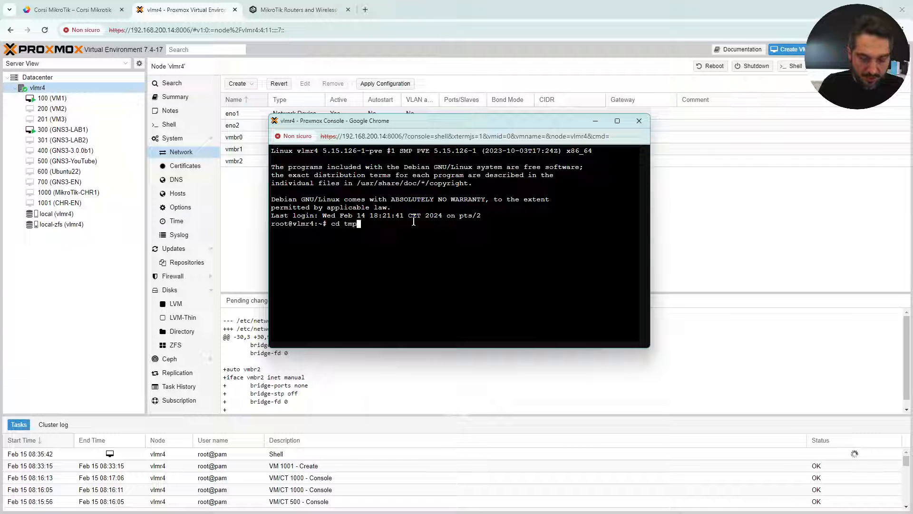
key("Return")
type("cd /root")
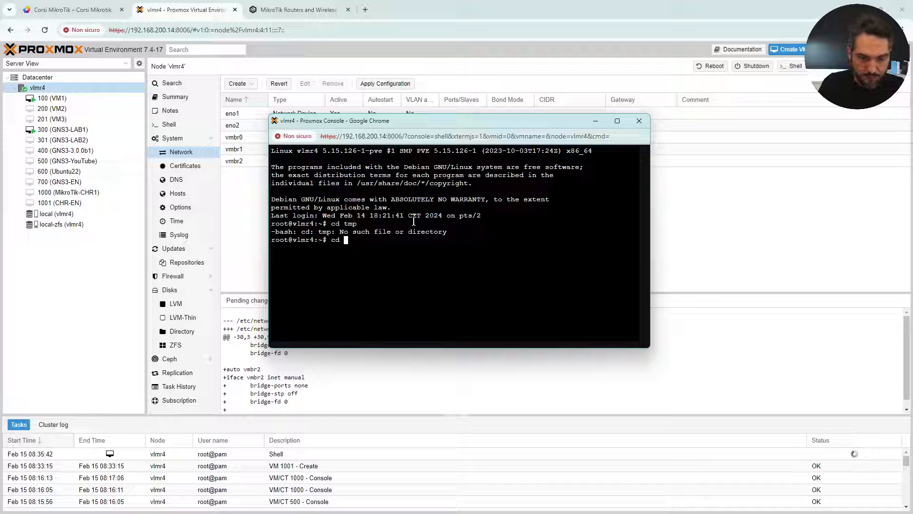
key("BackSpace")
key("BackSpace")
key("BackSpace")
key("BackSpace")
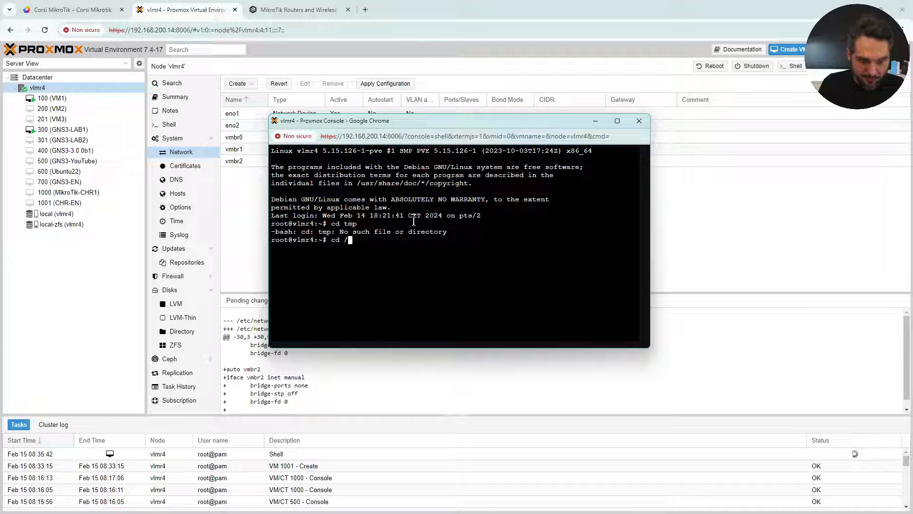
type("tmp")
key("Return")
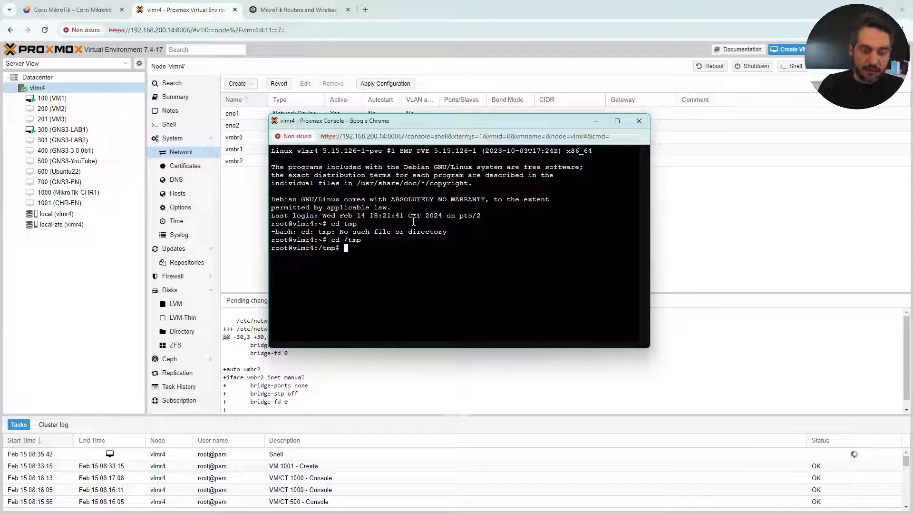
Create a mikrotik folder in /tmp and move into it.
type("mkdir ")
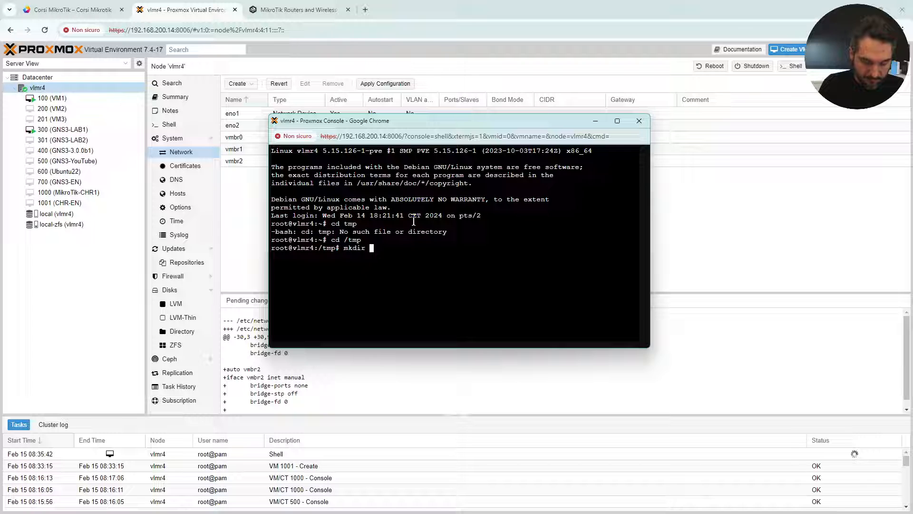
type("Gns3")
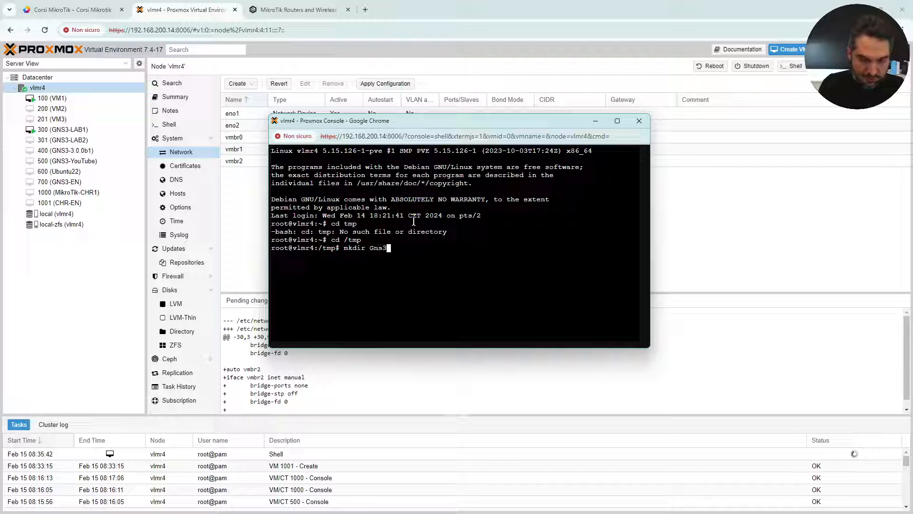
key("BackSpace")
key("BackSpace")
key("BackSpace")
key("BackSpace")
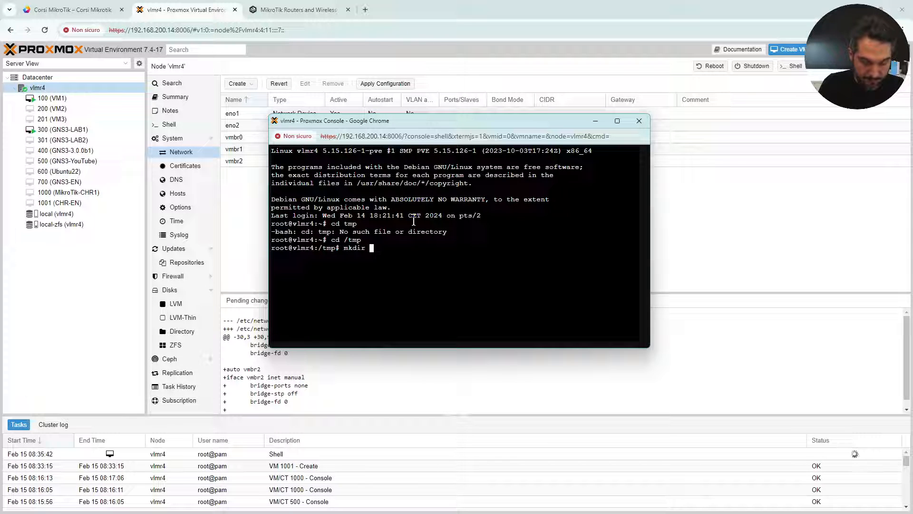
type("mikrotik")
key("Return")
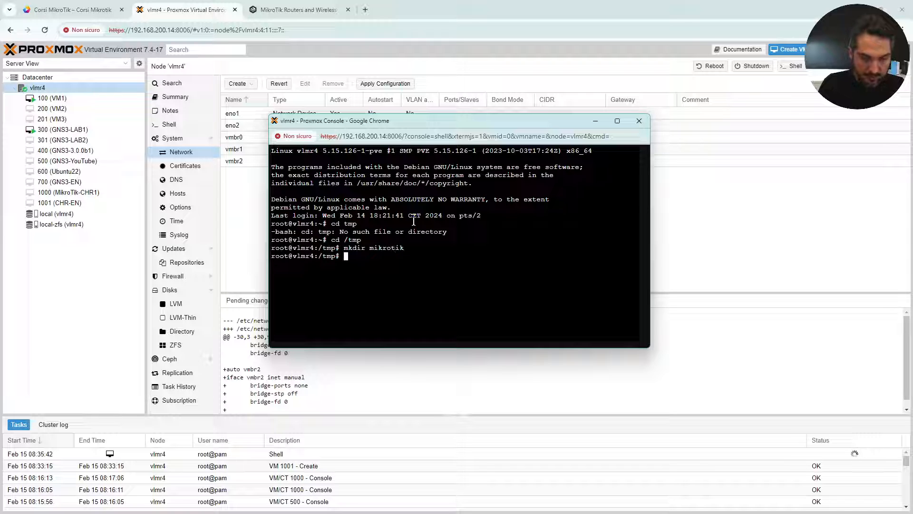
type("cd ")
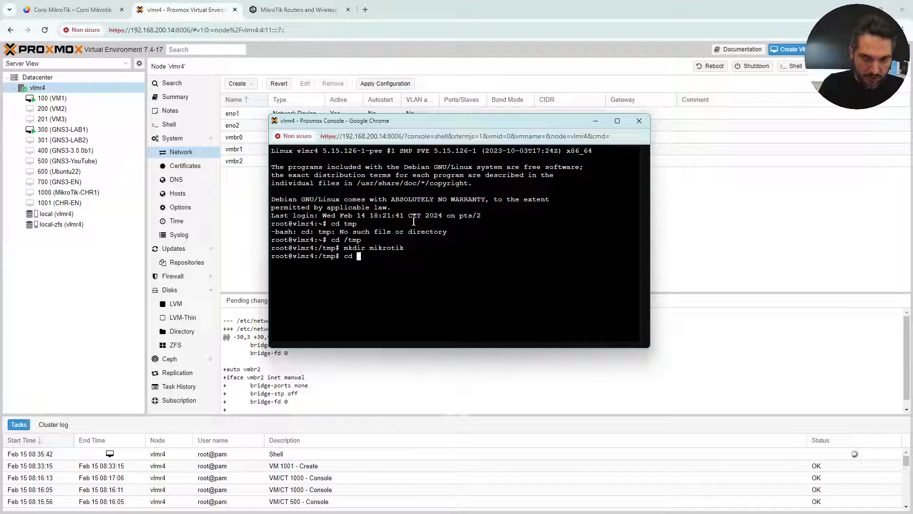
type("mikr")
key("Tab")
key("Return")
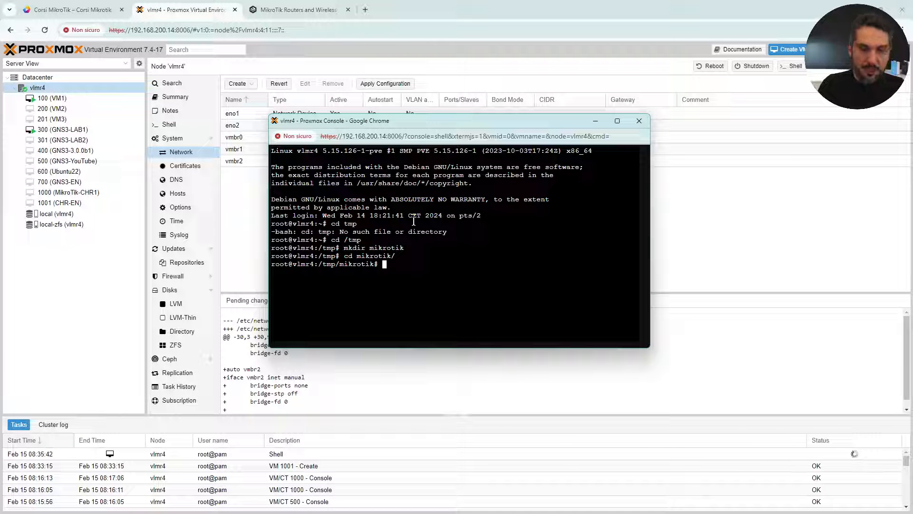
type("wget")
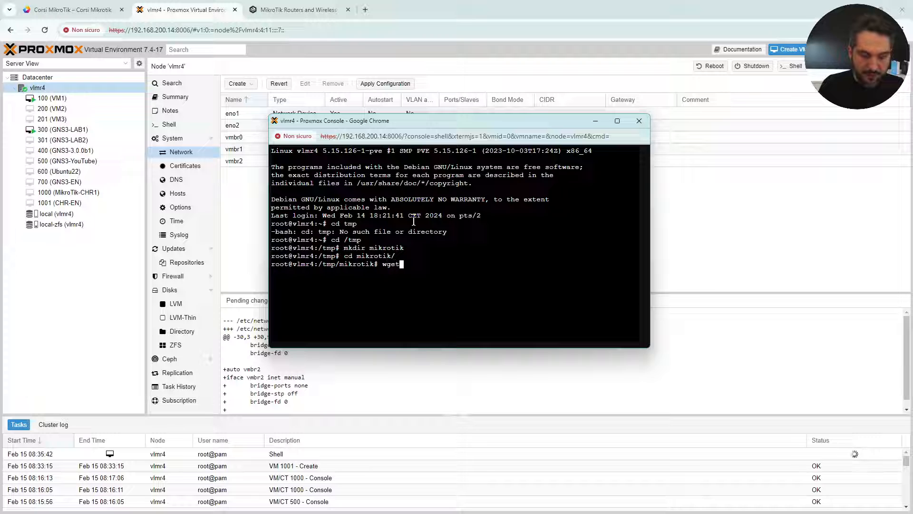
Download the CHR 7.13.4 image zip into /tmp/mikrotik using wget with the pasted link.
right_click(406, 265)
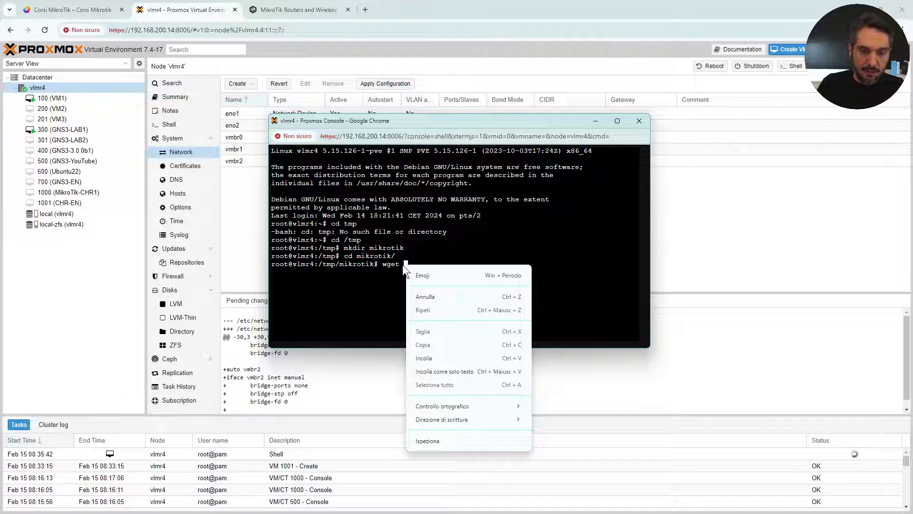
left_click(424, 358)
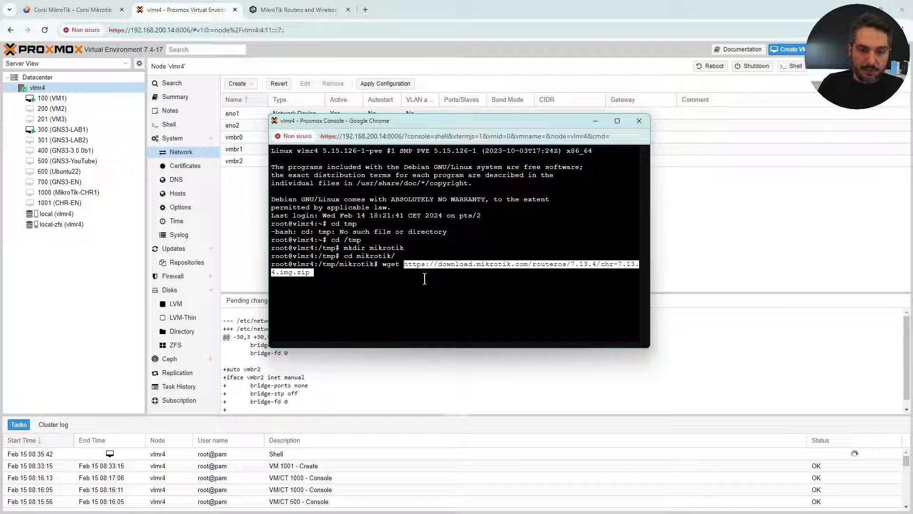
key("Return")
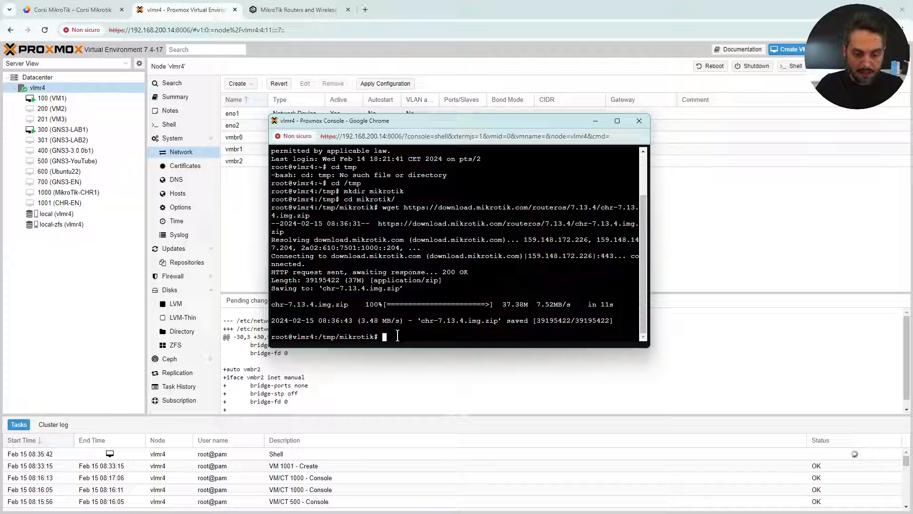
List the folder with ls -lah to confirm chr-7.13.4.img.zip (37M) is there.
type("ls -lah")
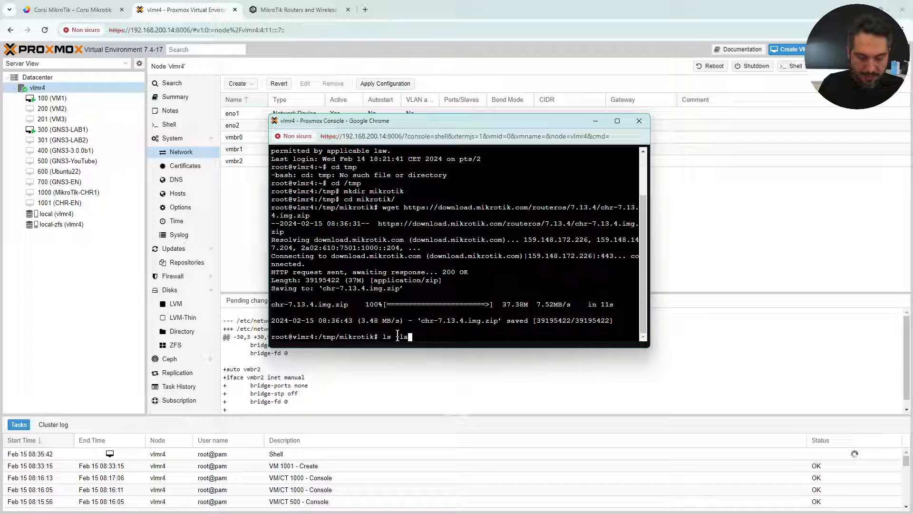
key("Return")
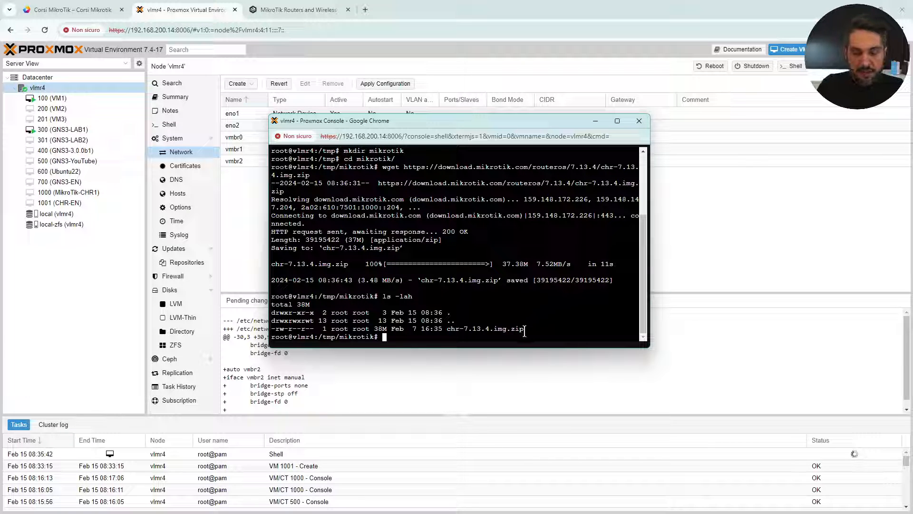
left_click_drag(524, 329, 509, 330)
left_click(541, 329)
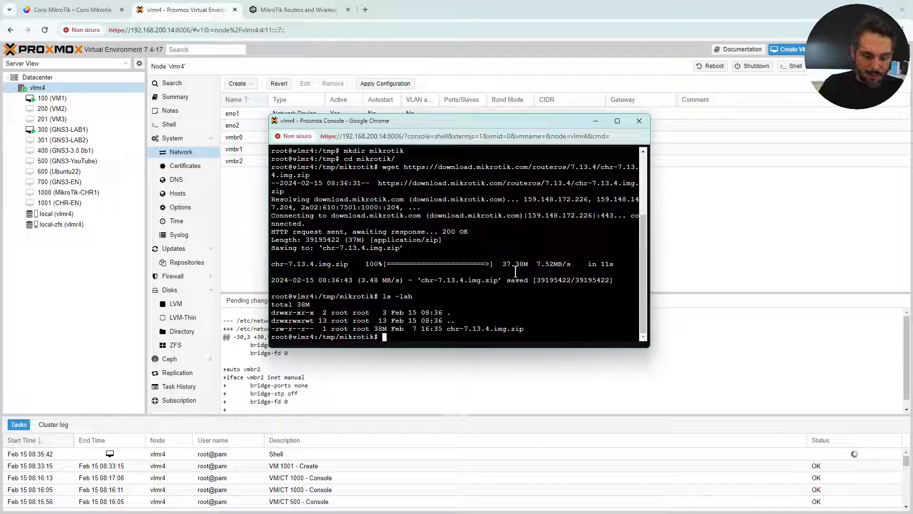
type("apt install")
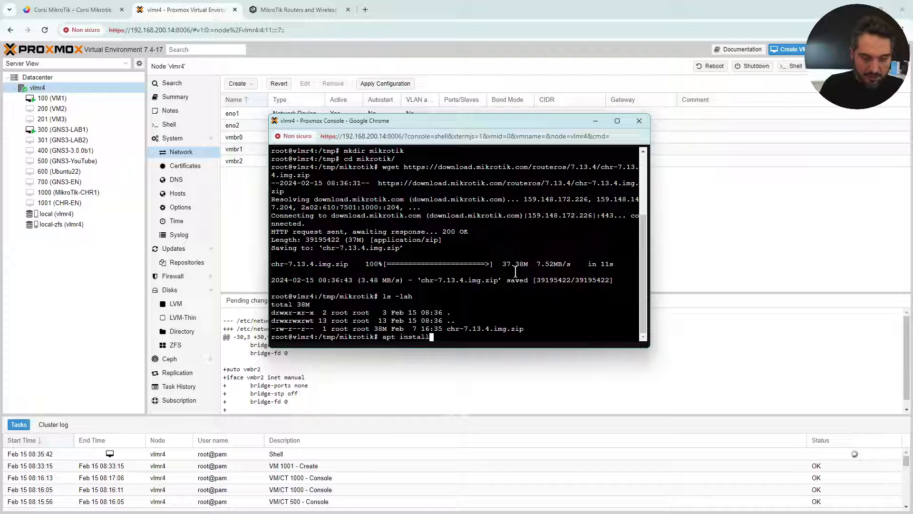
type(" unzi")
Install the unzip package and extract chr-7.13.4.img.zip.
type("p")
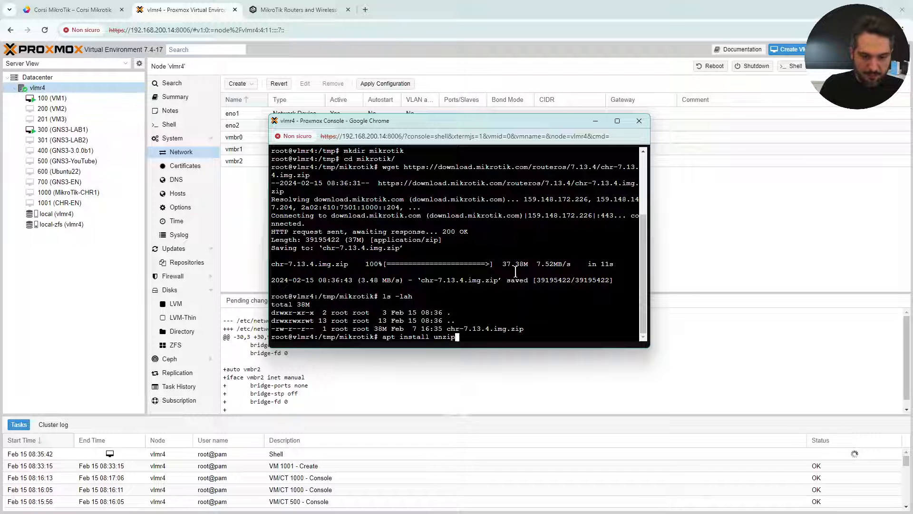
key("Return")
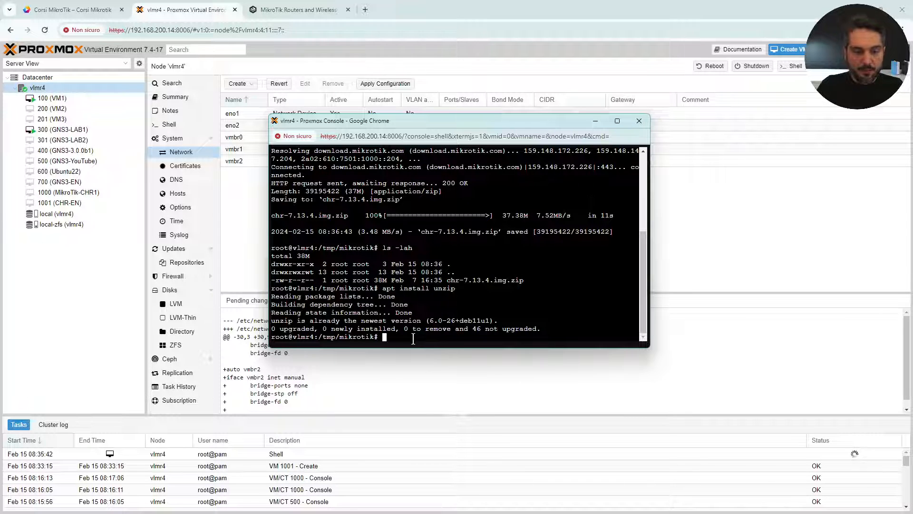
type("un")
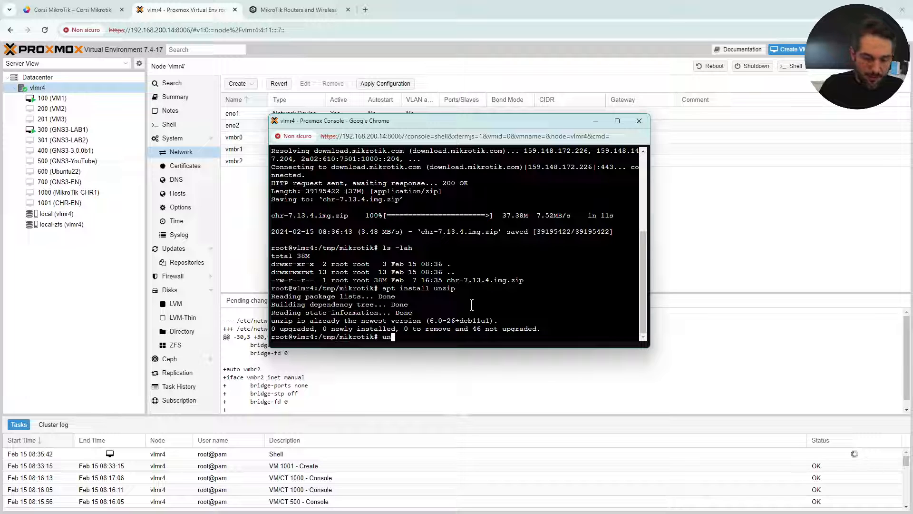
type("zip chr-7.13.4.img.zip")
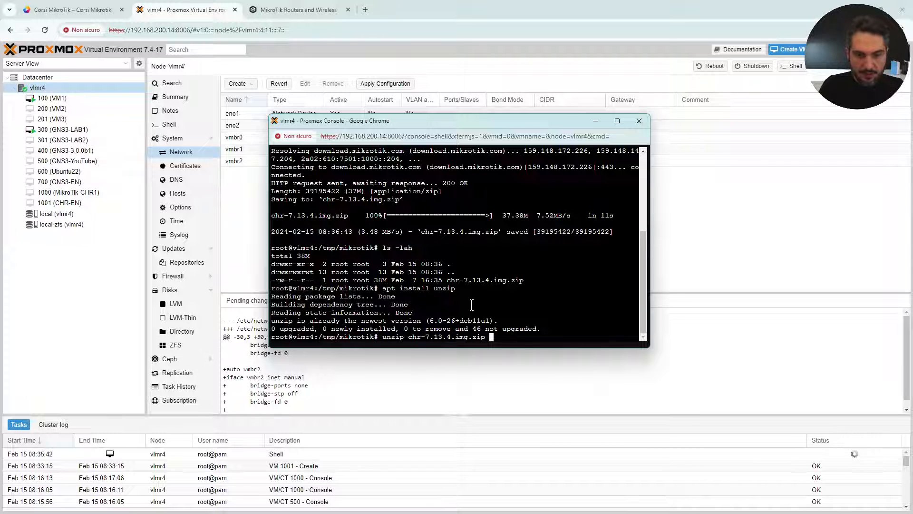
key("Return")
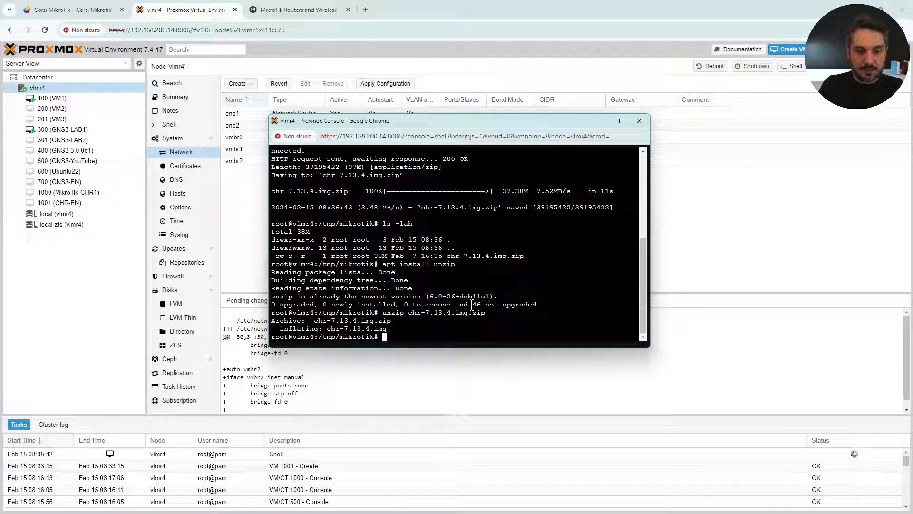
List the folder with ls and ls -lah to confirm the 128M chr-7.13.4.img.
type("ls")
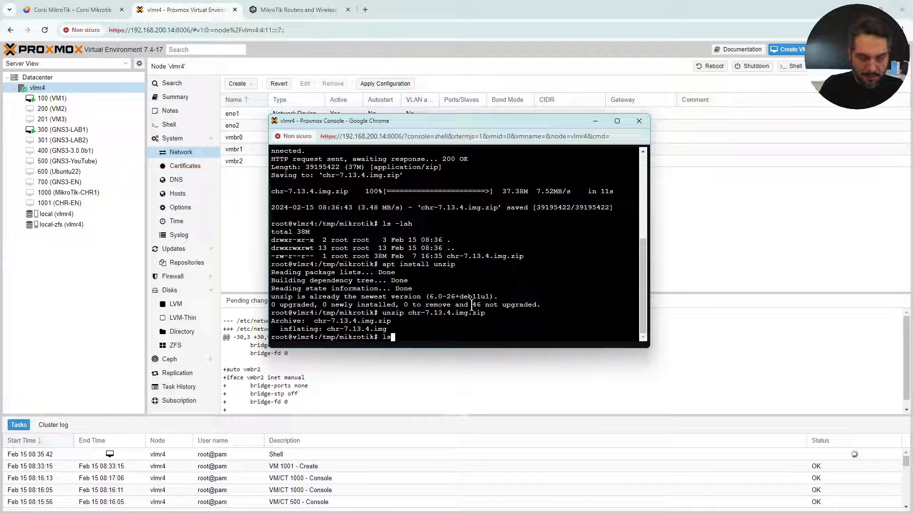
key("Return")
type("ls -lah")
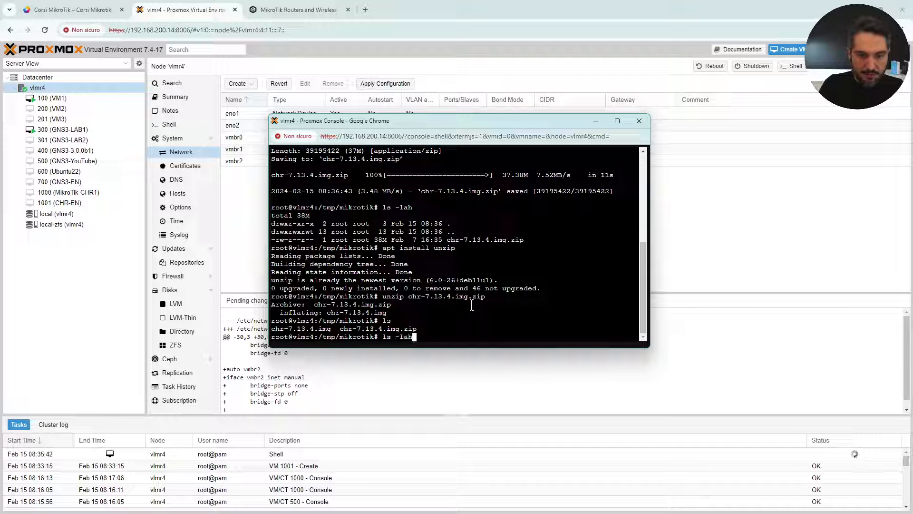
key("Return")
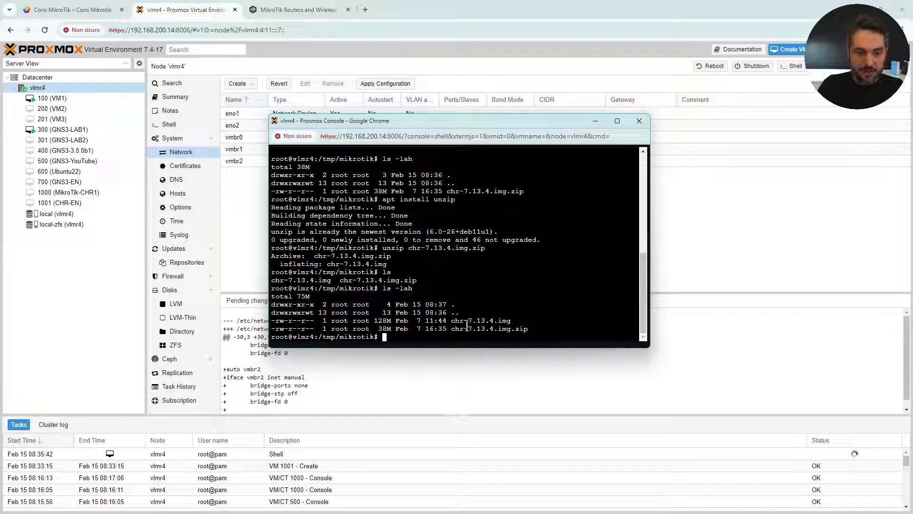
left_click_drag(514, 321, 450, 321)
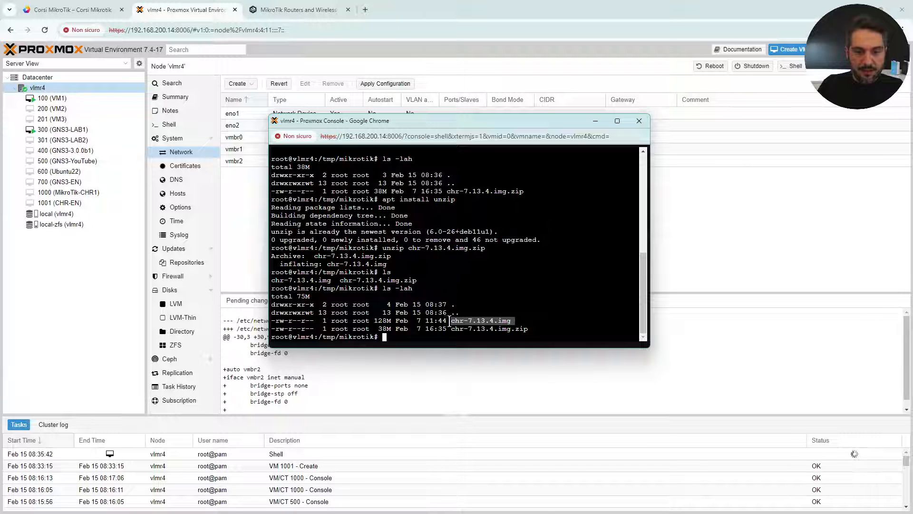
left_click(537, 320)
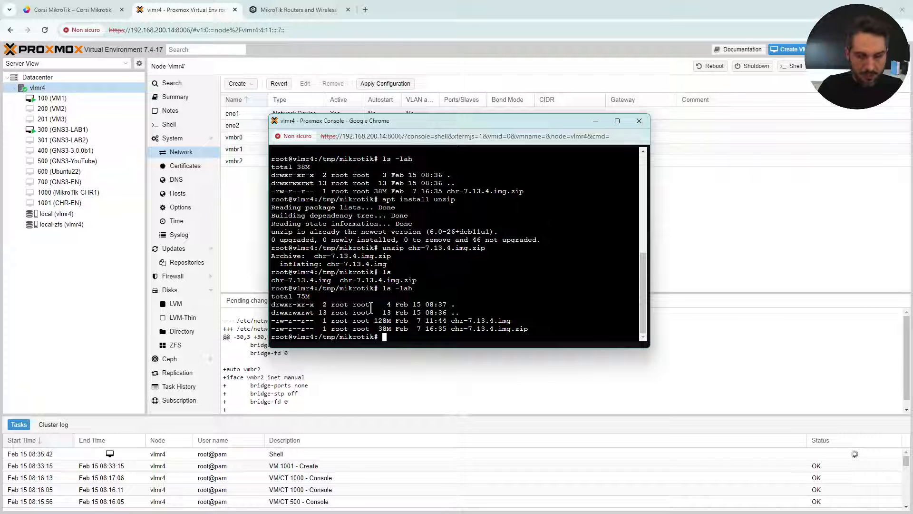
Run qm importdisk 1001 chr-7.13.4.img local-zfs -format qcow2, adapted from the earlier 1000 command.
key("Up")
key("Up")
key("Up")
key("Up")
key("Up")
key("Up")
key("Up")
key("Up")
key("Up")
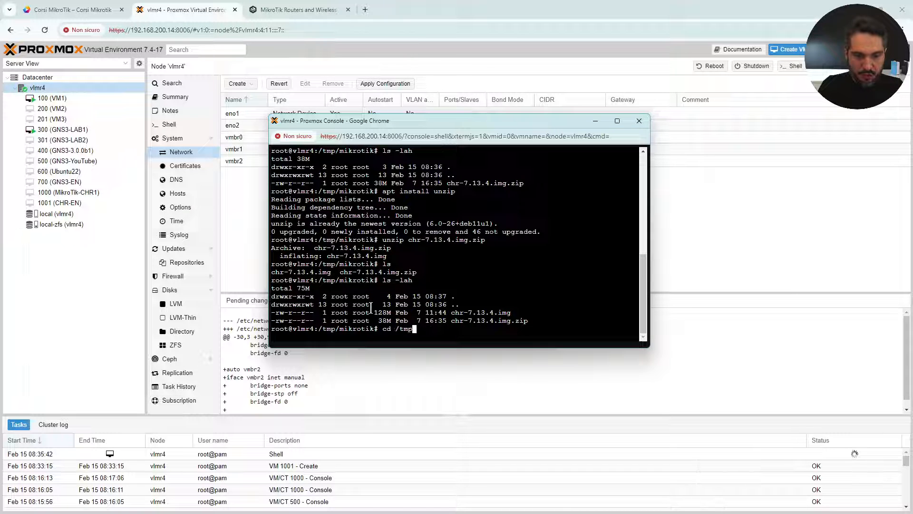
key("Down")
key("Down")
key("Down")
key("Down")
key("Down")
key("Down")
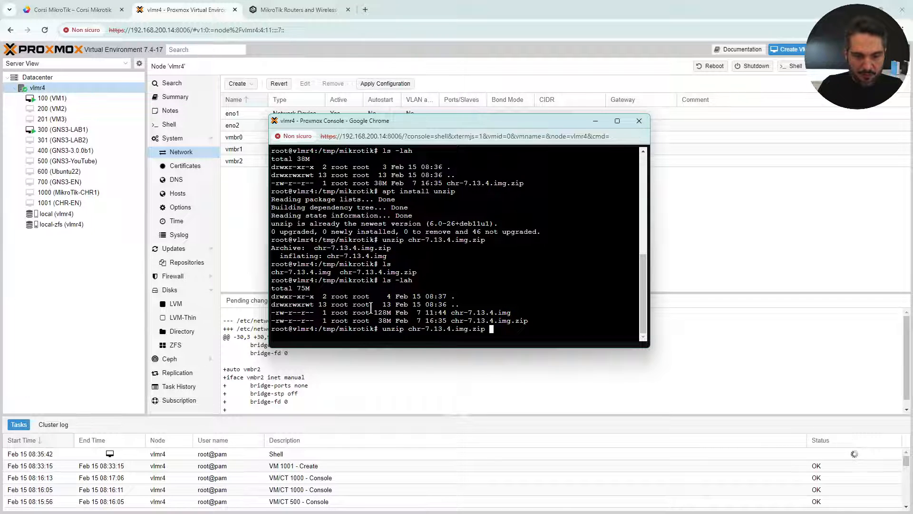
key("Down")
key("Down")
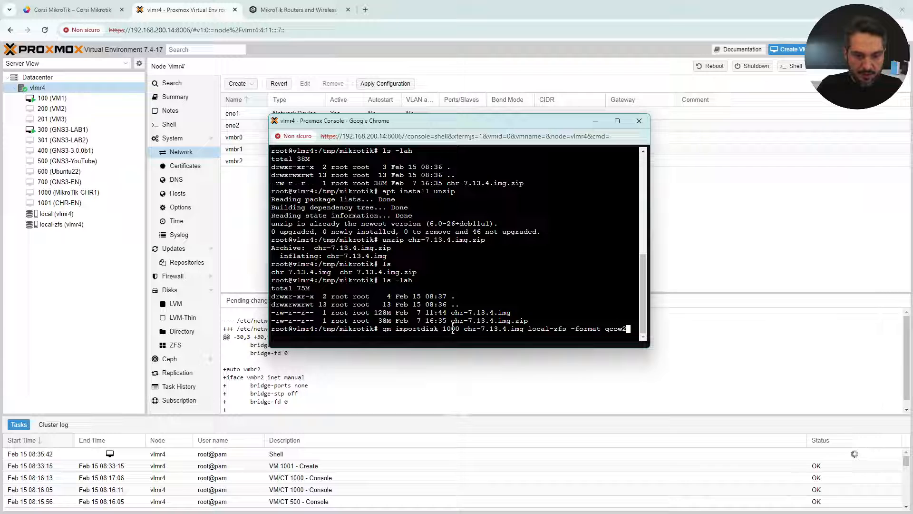
key("Left")
key("Left")
key("Left")
key("Left")
key("Left")
key("Left")
key("Left")
key("Left")
key("Left")
key("Left")
key("Left")
key("Left")
key("Left")
key("Left")
key("Left")
key("Left")
key("Left")
key("Left")
key("Left")
key("Left")
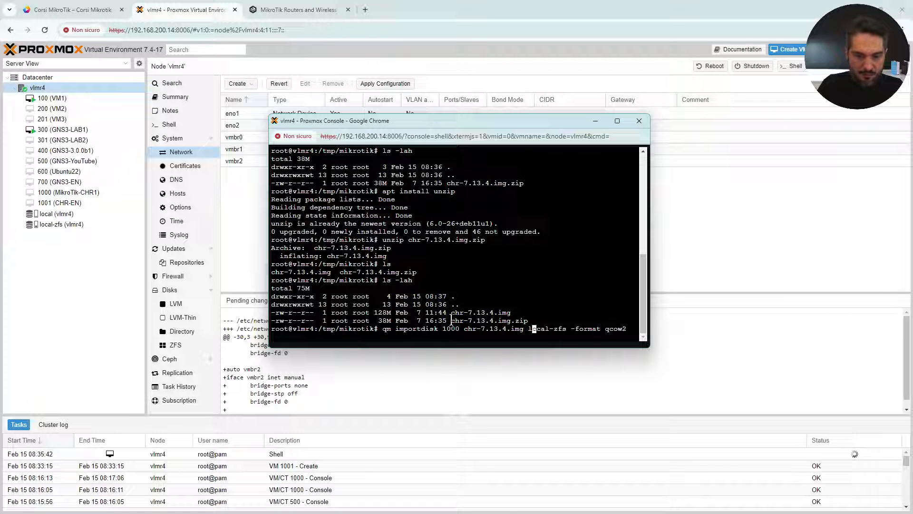
key("BackSpace")
type("1")
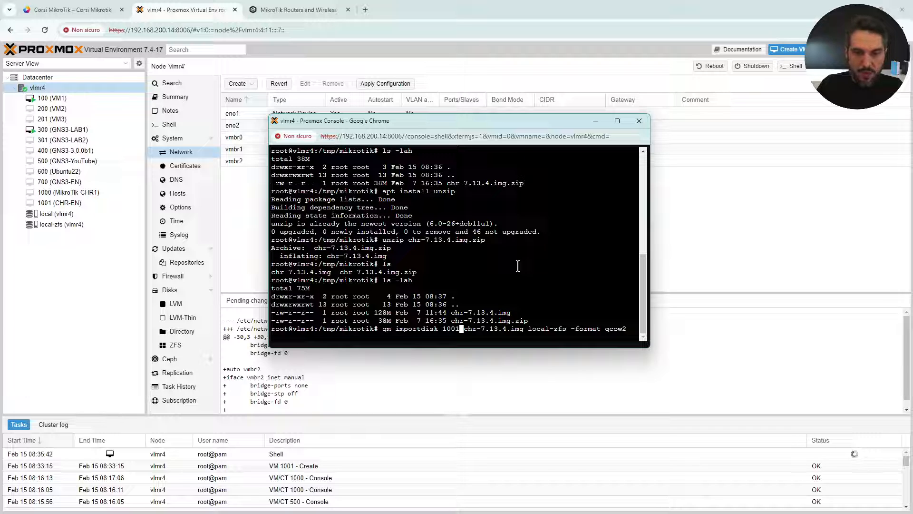
key("Right")
key("Right")
key("Right")
key("Right")
key("Right")
key("Right")
key("Right")
key("Right")
key("Right")
key("Right")
key("Right")
key("Right")
key("Right")
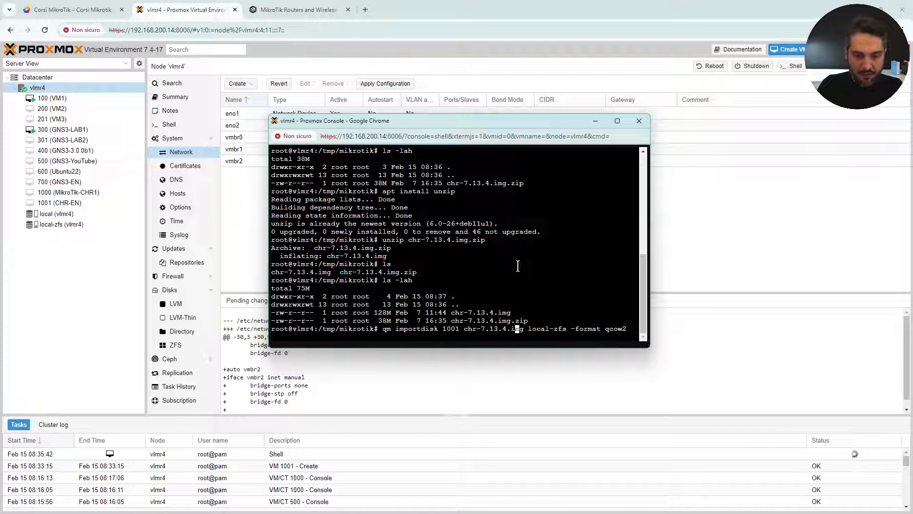
key("Right")
key("Right")
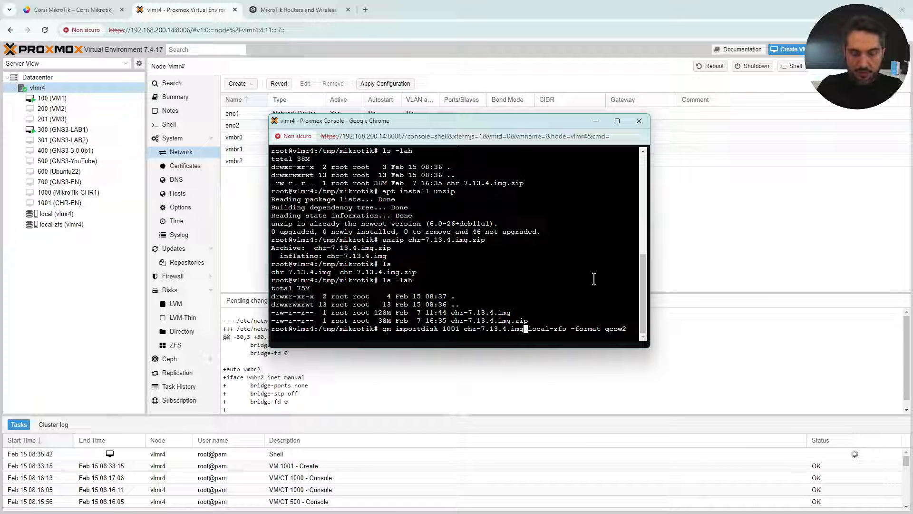
key("Right")
key("Right")
key("Right")
key("Right")
key("Right")
key("Right")
key("Right")
key("Right")
key("Right")
key("Right")
key("Right")
key("Right")
key("Right")
key("Right")
key("Right")
key("Right")
key("Right")
key("Right")
key("Right")
key("Right")
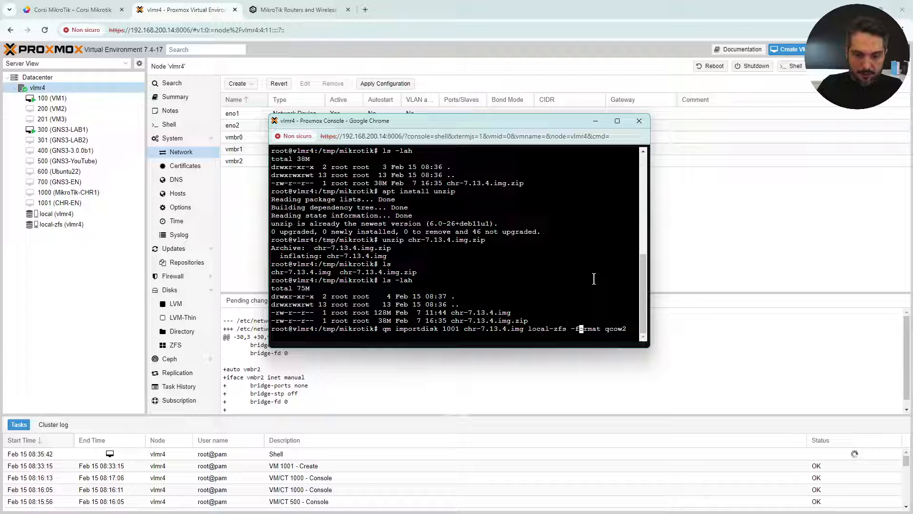
key("Left")
key("Left")
key("Left")
key("Left")
key("Left")
key("Left")
key("Left")
key("Left")
key("Left")
key("Left")
key("Left")
key("Left")
key("Left")
key("Left")
key("Left")
key("Left")
key("Left")
key("Left")
key("Left")
key("Left")
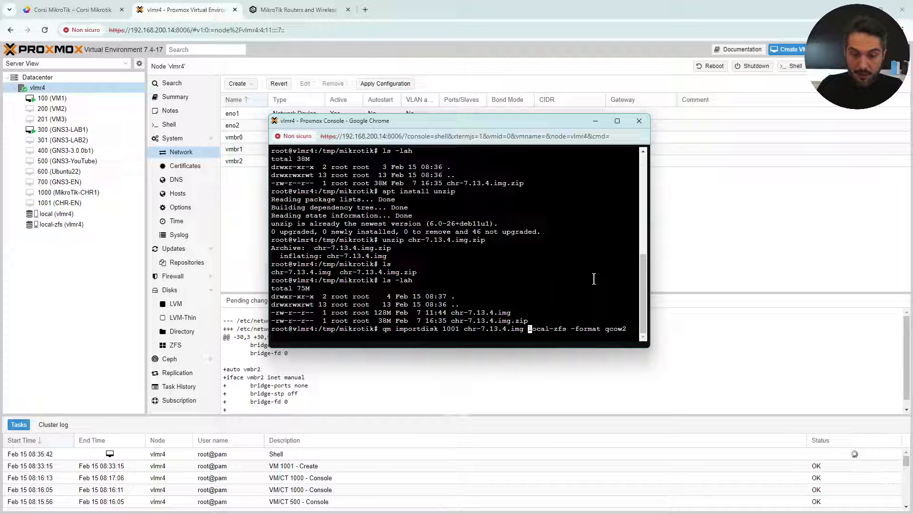
key("Right")
key("Right")
key("Right")
key("Right")
key("Right")
key("Right")
key("Right")
key("Right")
key("Right")
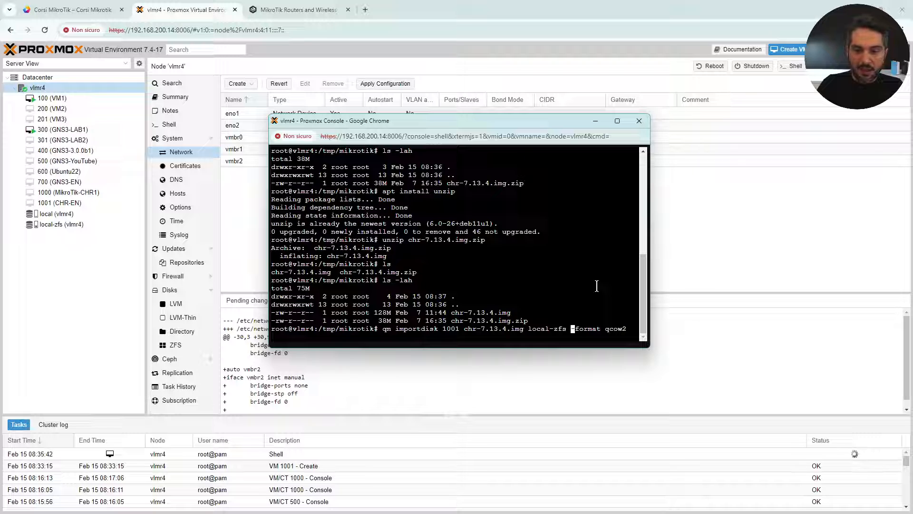
key("Right")
key("Right")
key("Right")
key("Right")
key("Right")
key("Right")
key("Right")
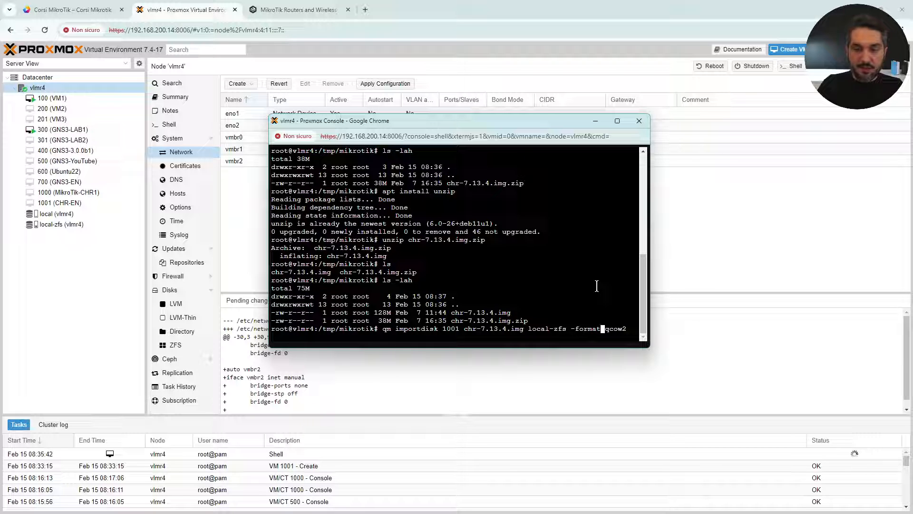
key("Right")
key("Right")
key("Right")
key("Right")
key("Right")
key("Right")
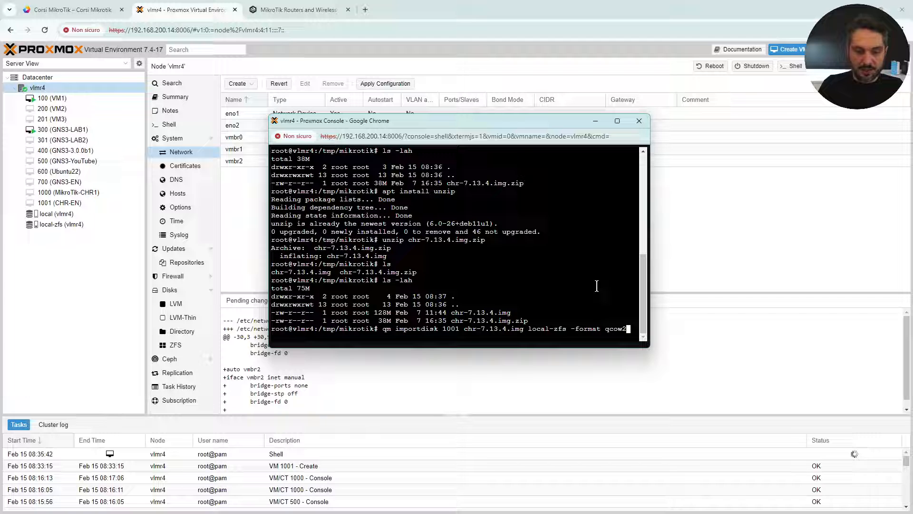
key("Return")
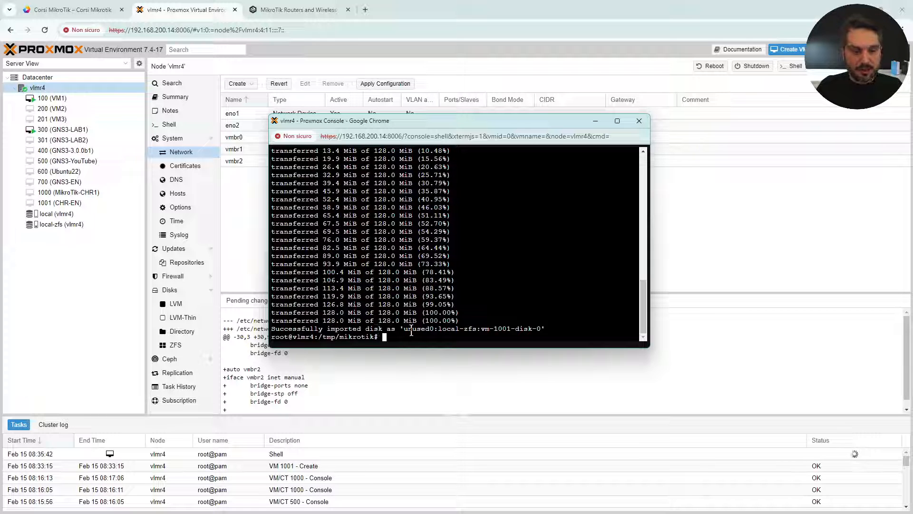
Attach VM 1001's Unused Disk 0 as SCSI 0 hard disk (local-zfs:vm-1001-disk-0, 128M).
left_click(80, 202)
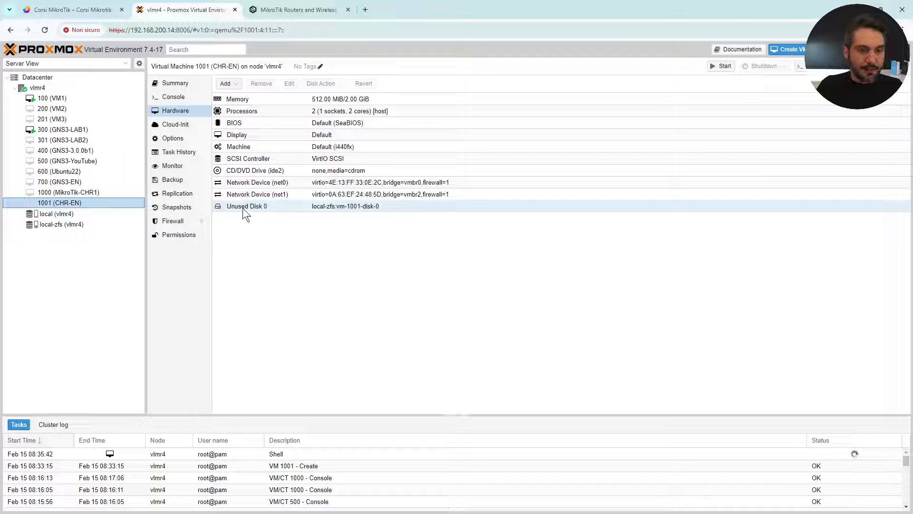
left_click(257, 207)
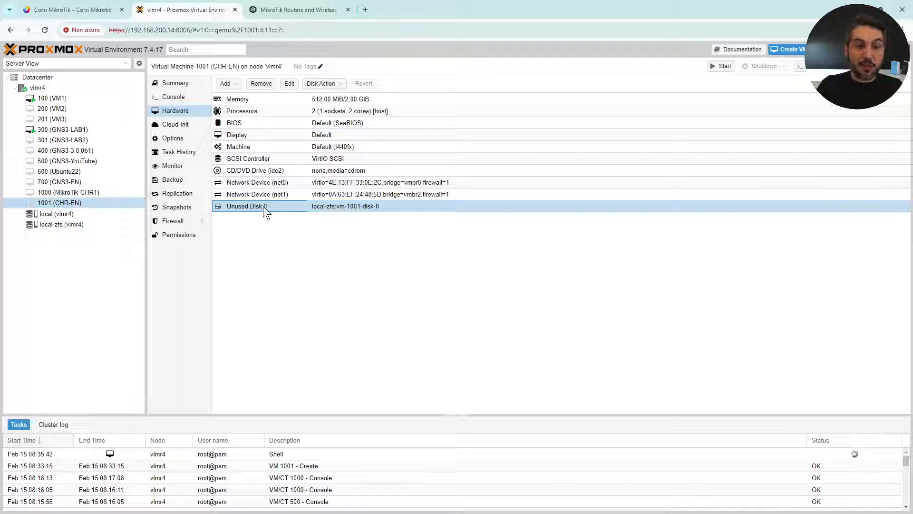
double_click(415, 206)
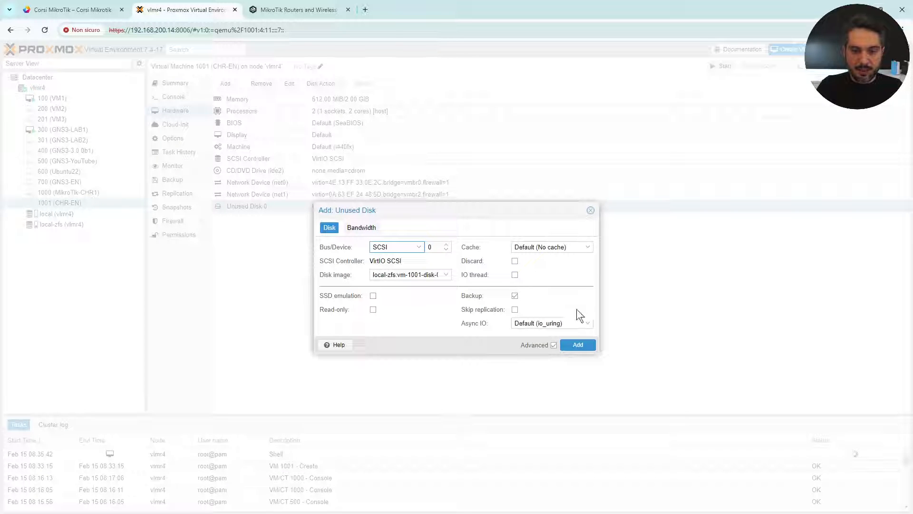
left_click(582, 346)
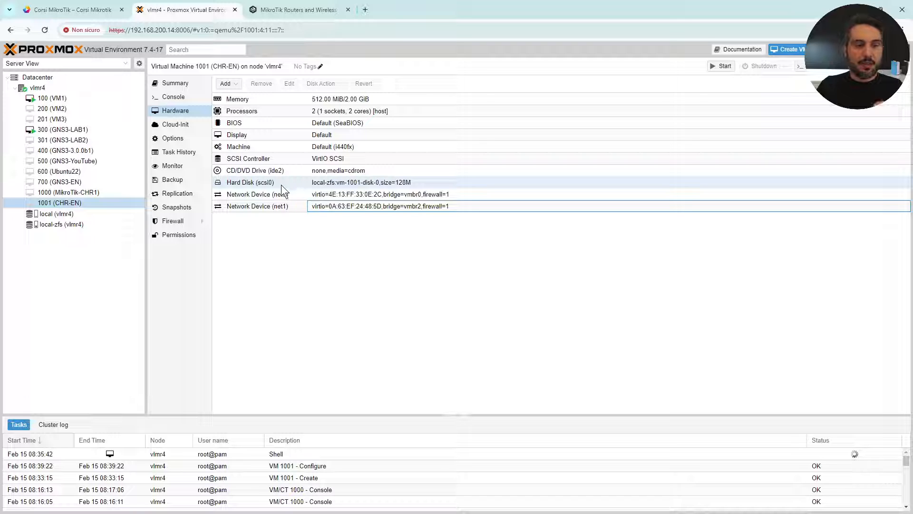
Set VM 1001's boot order to scsi0 only, dropping ide2 and net0, then view its console.
left_click(174, 139)
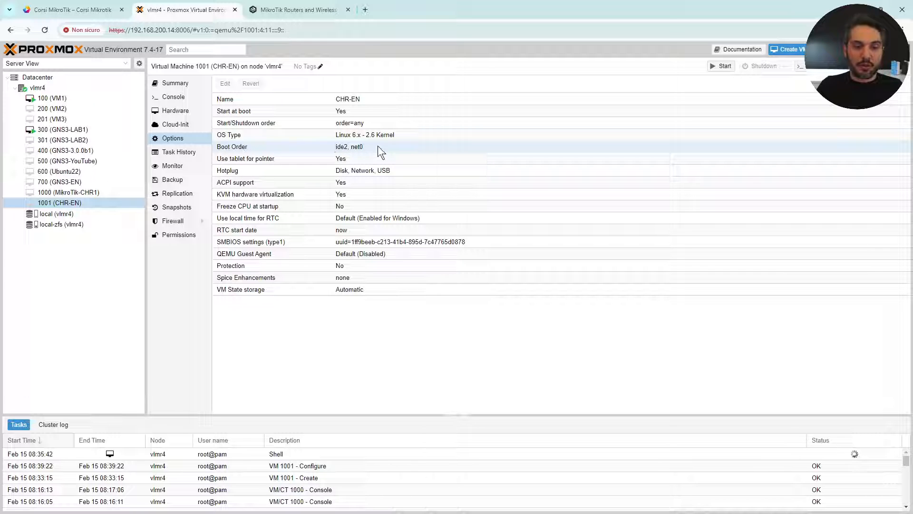
left_click(188, 99)
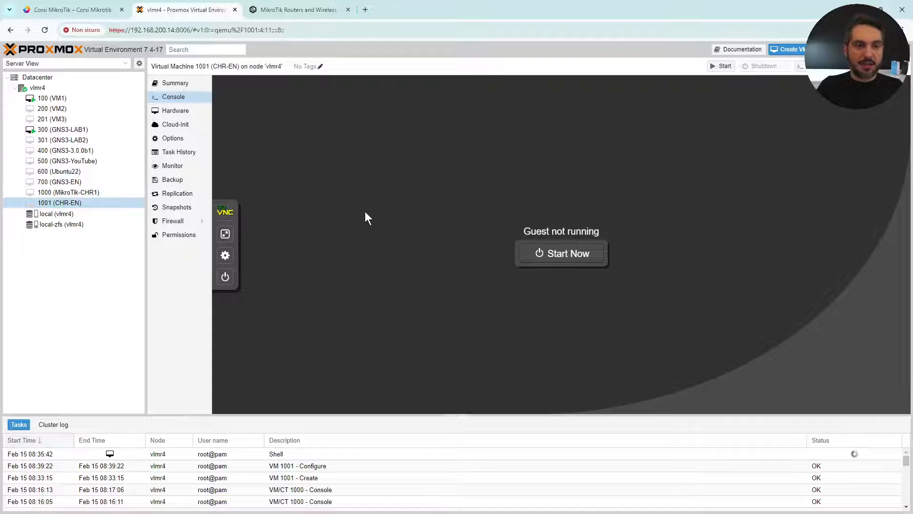
left_click(176, 139)
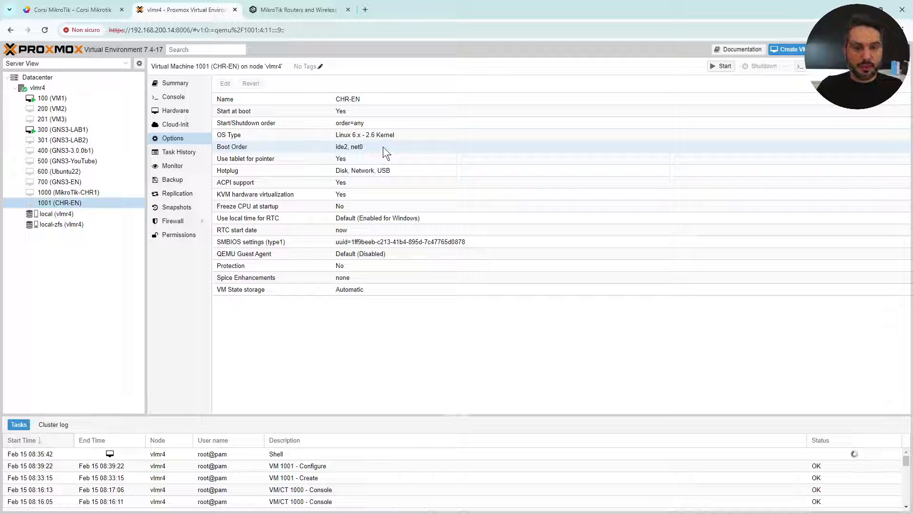
double_click(290, 146)
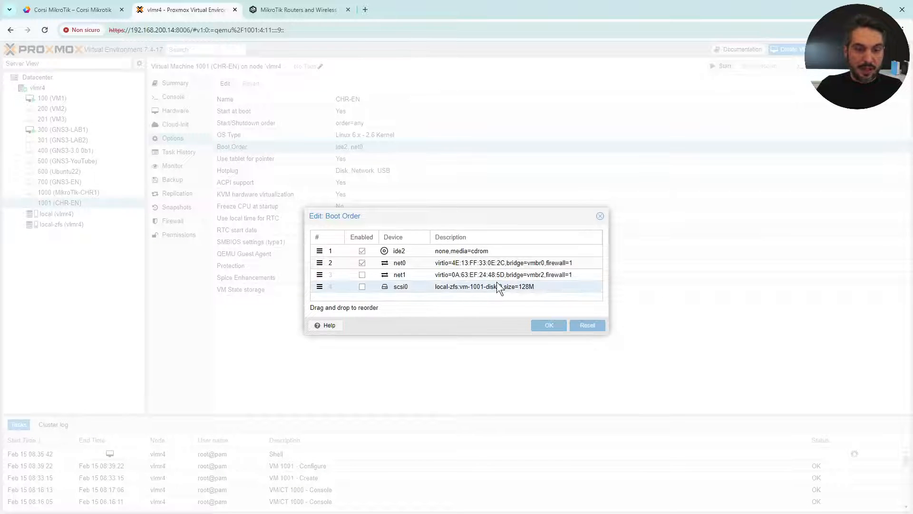
left_click(362, 287)
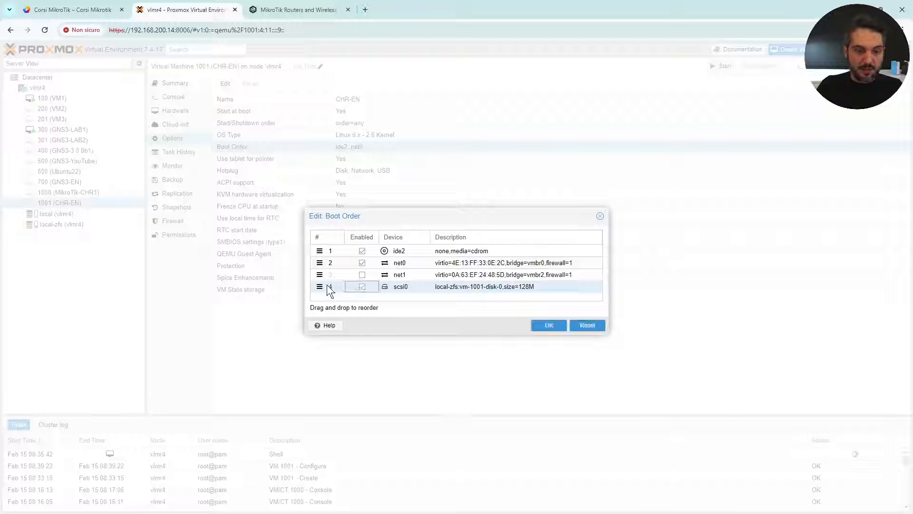
left_click_drag(320, 287, 324, 246)
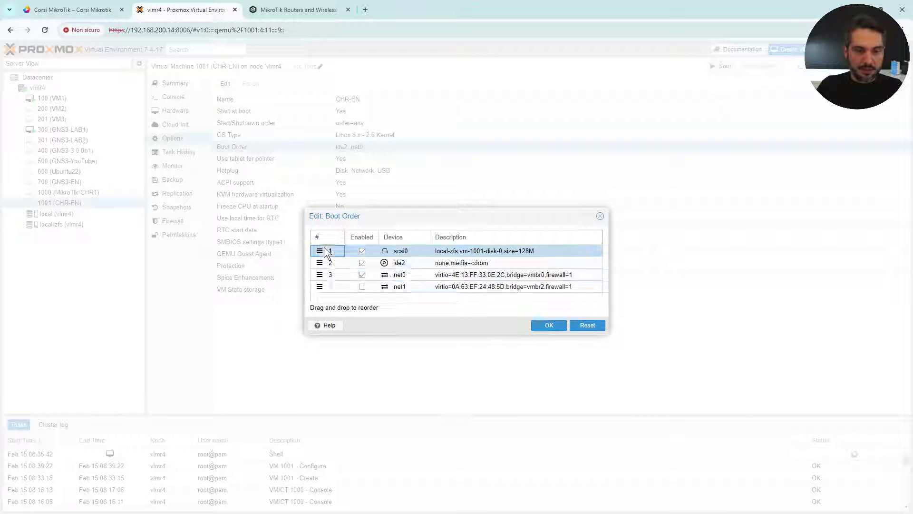
left_click(362, 263)
left_click(362, 273)
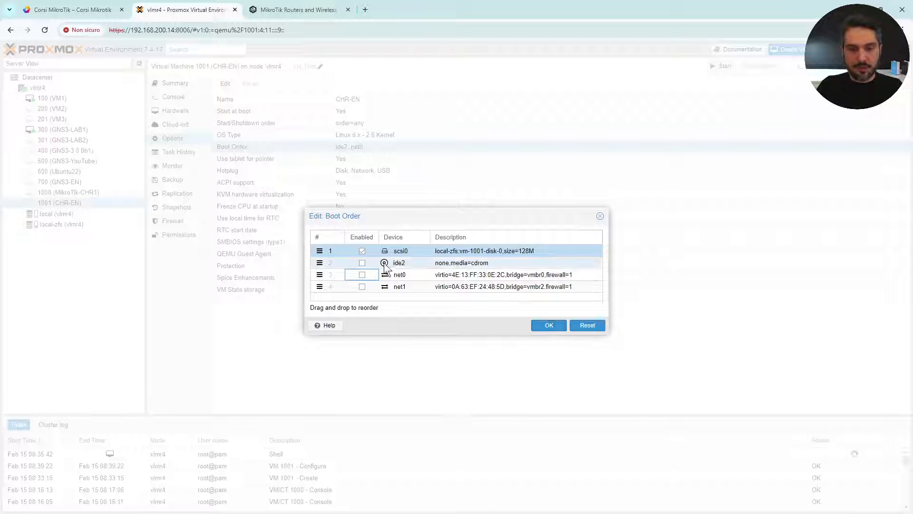
left_click(561, 330)
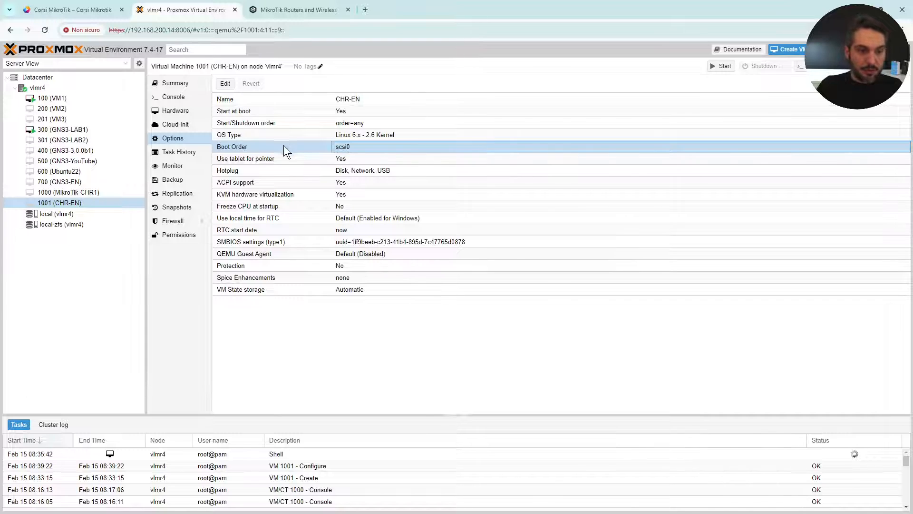
left_click(228, 161)
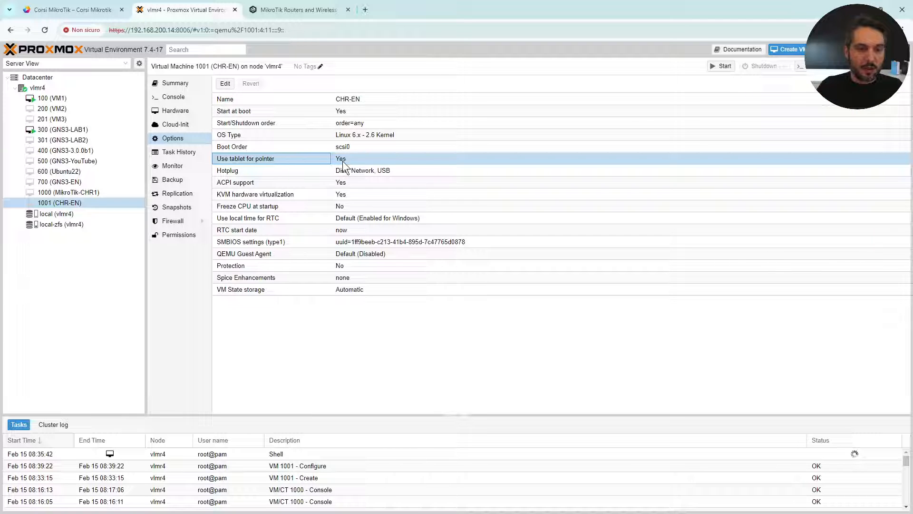
left_click(179, 98)
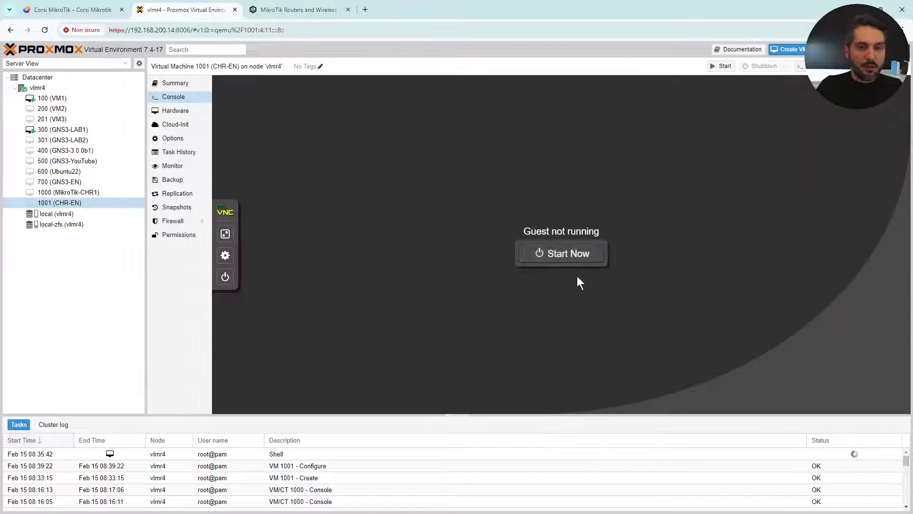
Start VM 1001 from the console, then inspect its scsi0 hard disk after the start fails.
left_click(571, 261)
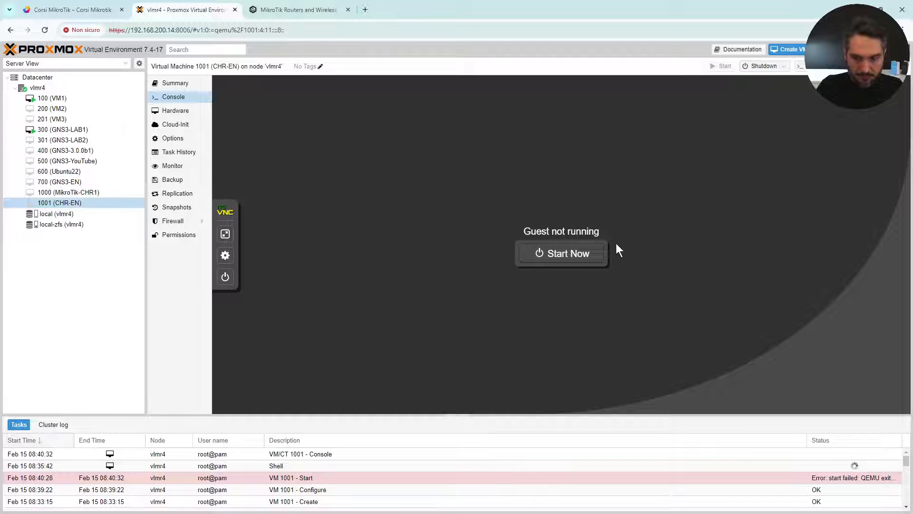
left_click(452, 454)
left_click(585, 254)
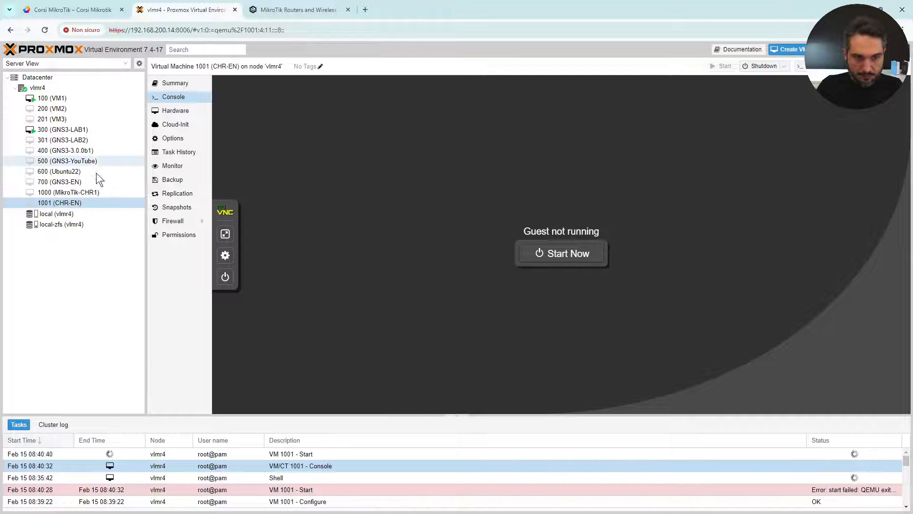
left_click(184, 111)
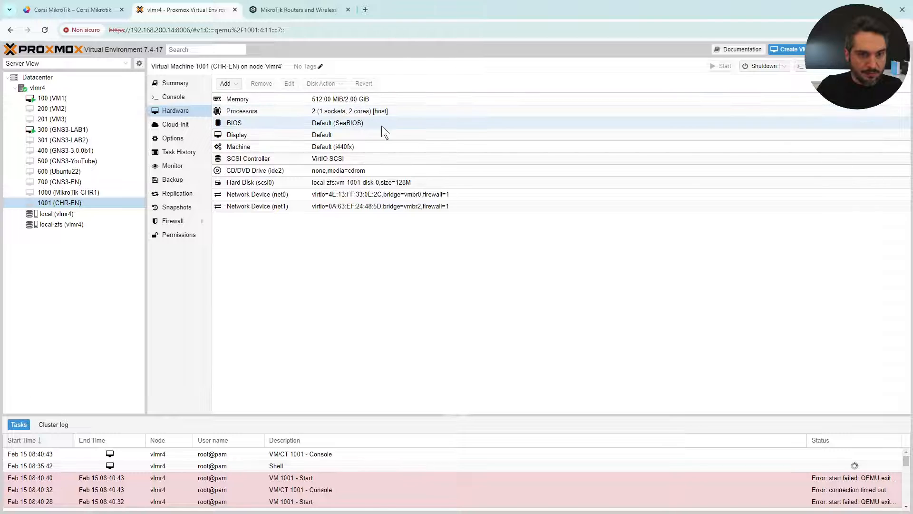
left_click(420, 182)
Recheck the boot order unchanged, then read the failed start task log: bridge vmbr2 missing.
left_click(173, 138)
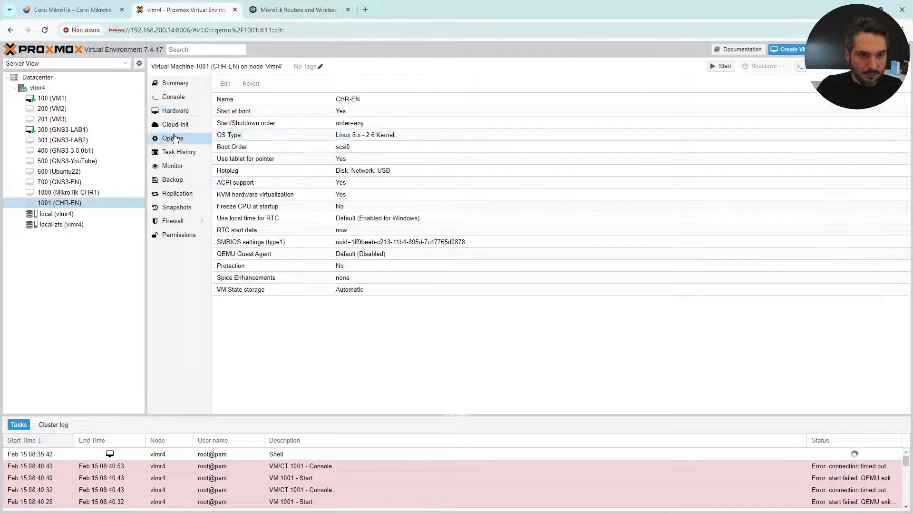
left_click(276, 150)
double_click(276, 150)
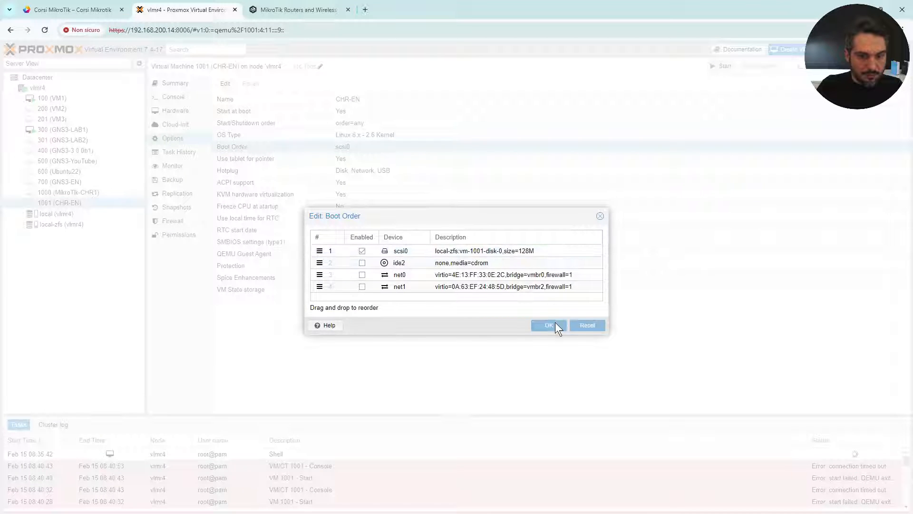
left_click(601, 216)
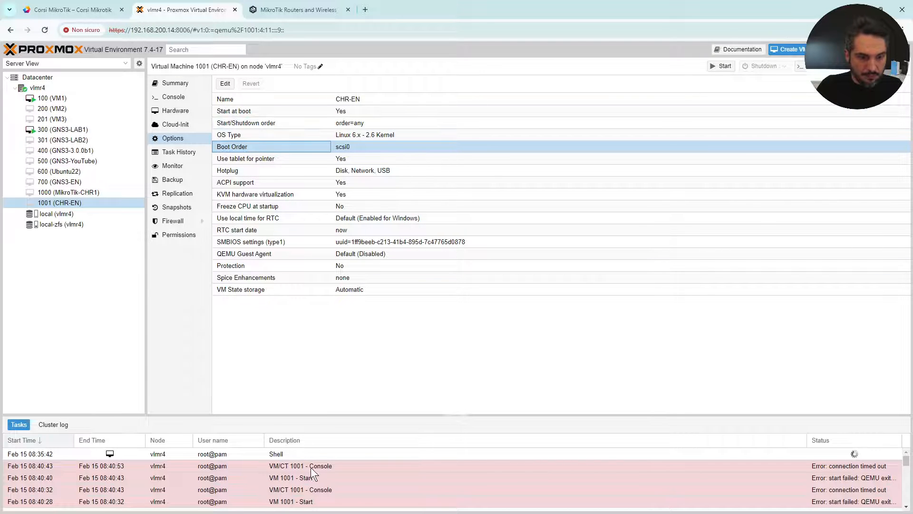
scroll(347, 473, "down", 5)
scroll(356, 470, "up", 8)
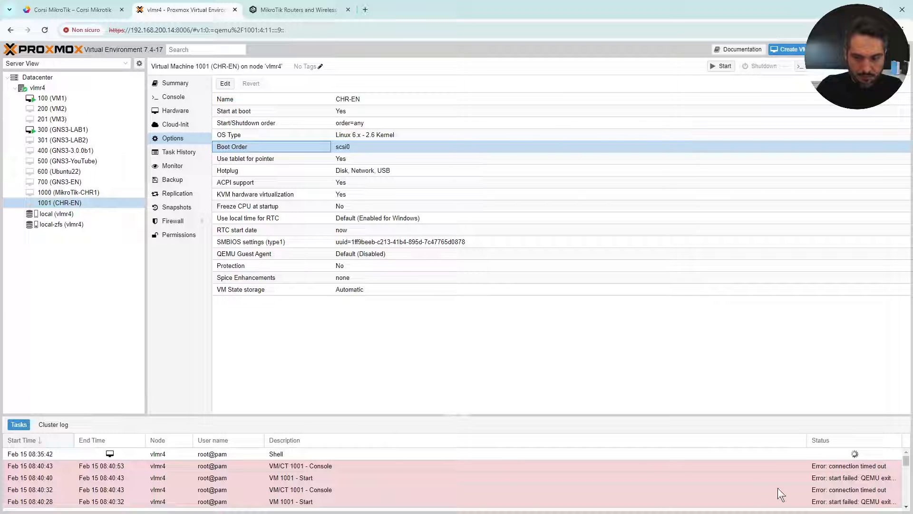
double_click(855, 477)
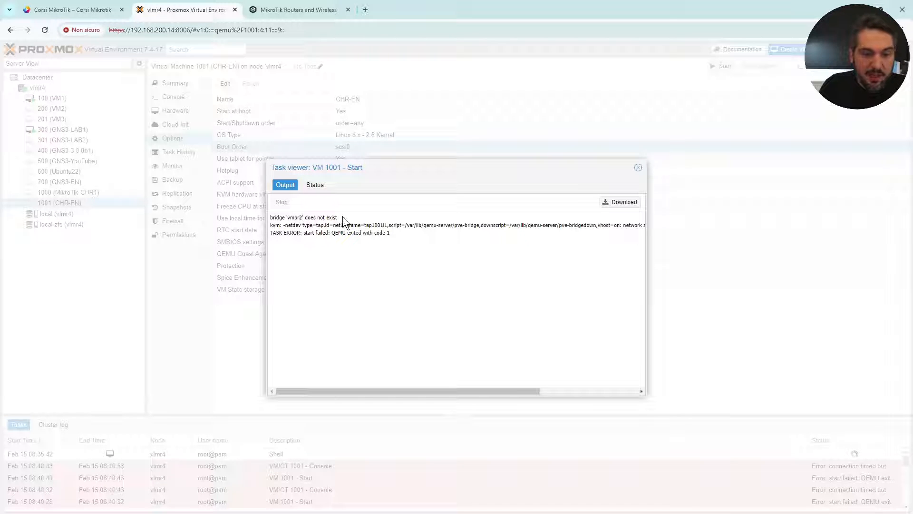
Close the task log and apply node vlmr4's pending network configuration.
left_click(638, 167)
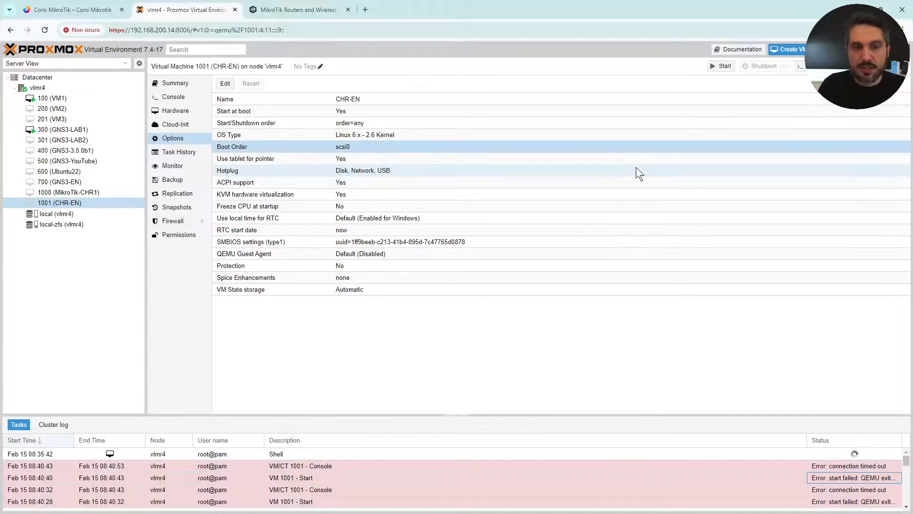
left_click(47, 87)
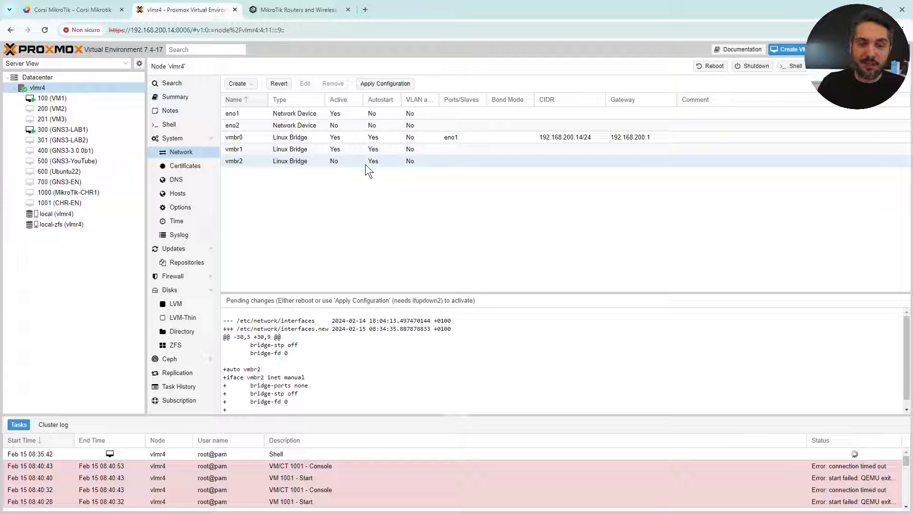
left_click(394, 88)
left_click(438, 299)
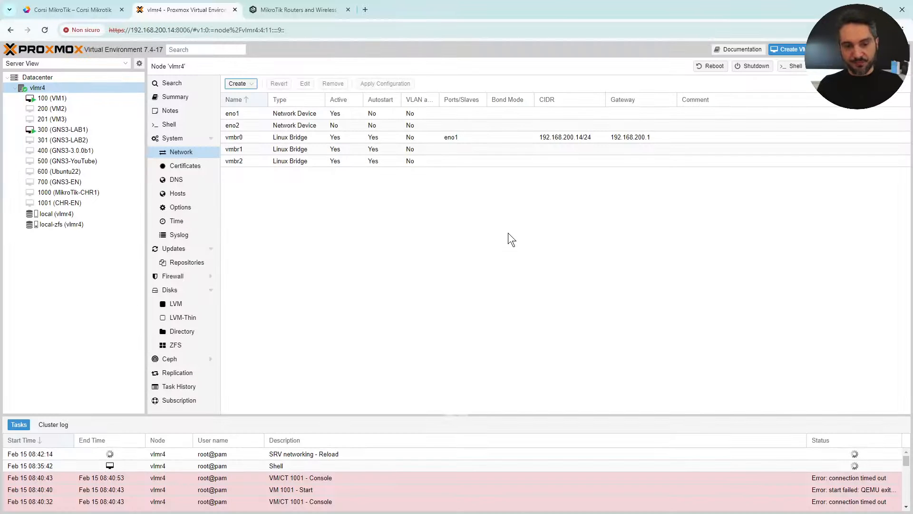
Return to VM 1001's summary and bring up its console.
left_click(76, 202)
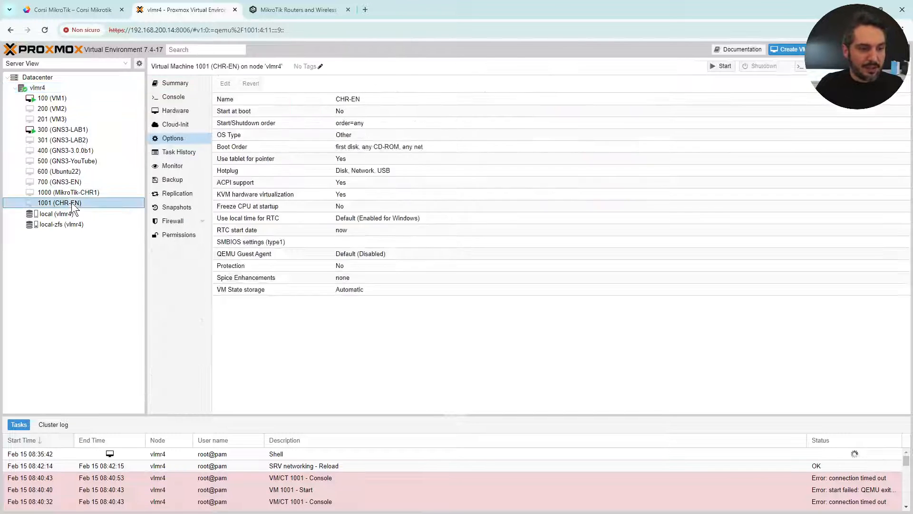
left_click(175, 84)
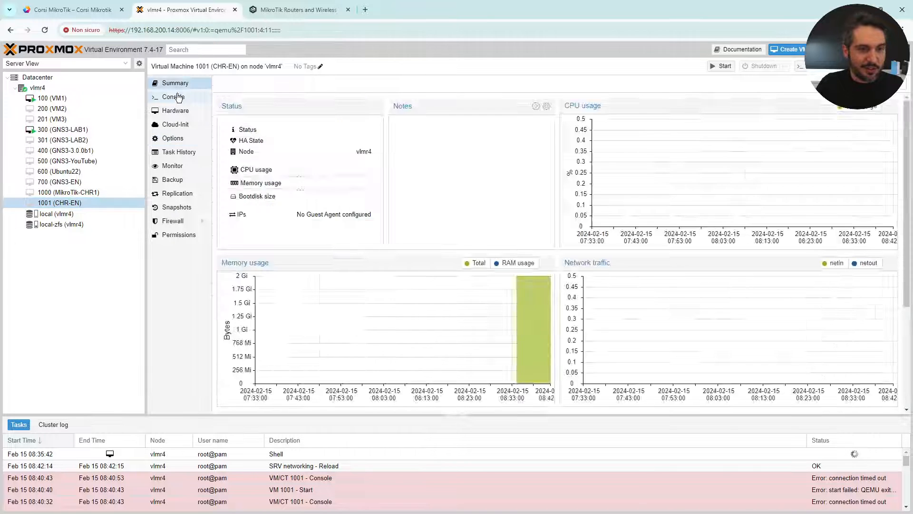
left_click(196, 100)
Start VM 1001 and log in to RouterOS as admin with a blank password, declining the license.
left_click(577, 257)
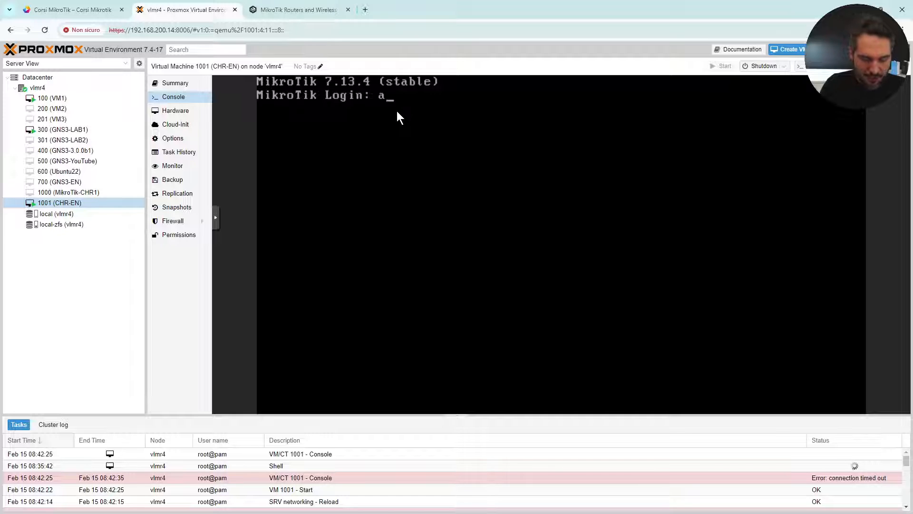
key("Return")
key("Return")
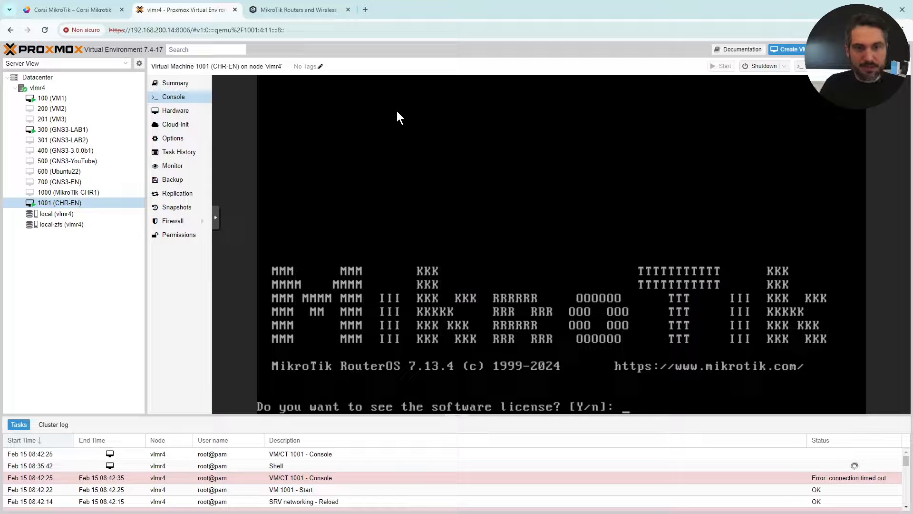
type("n")
key("Return")
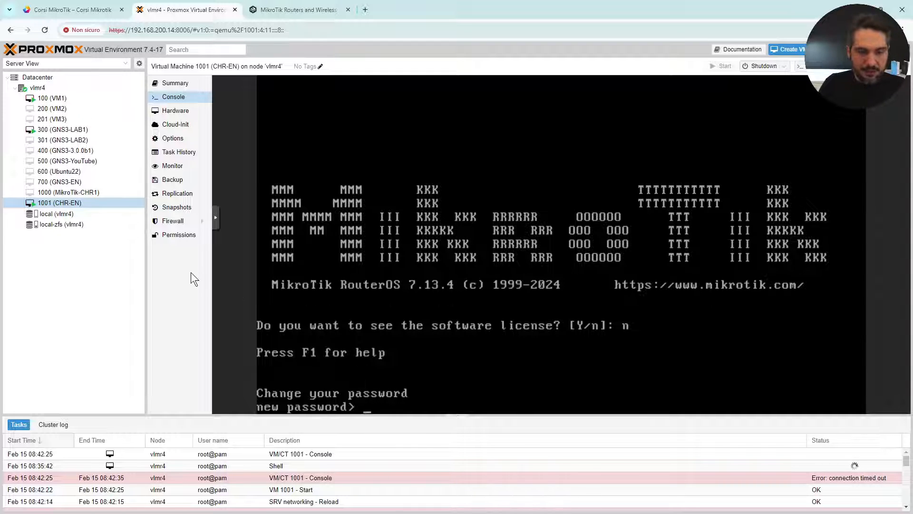
Enter and confirm a new admin password.
type("********")
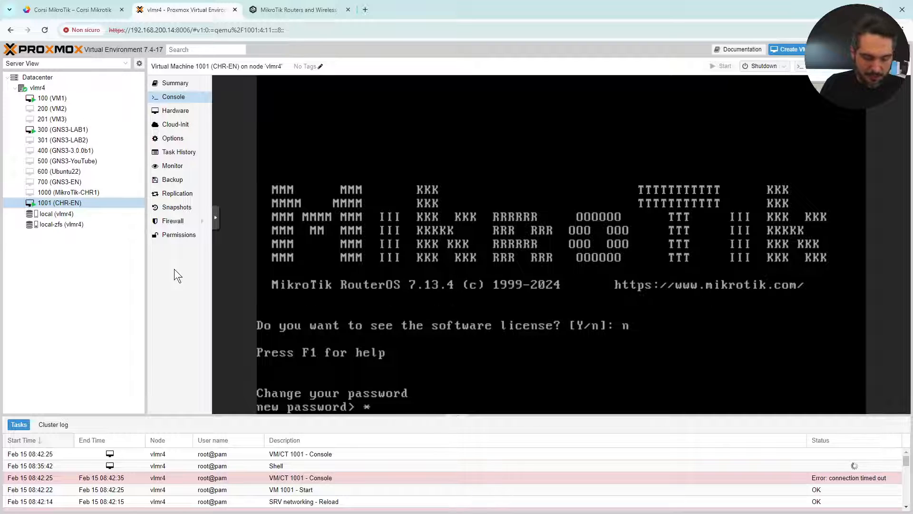
key("Return")
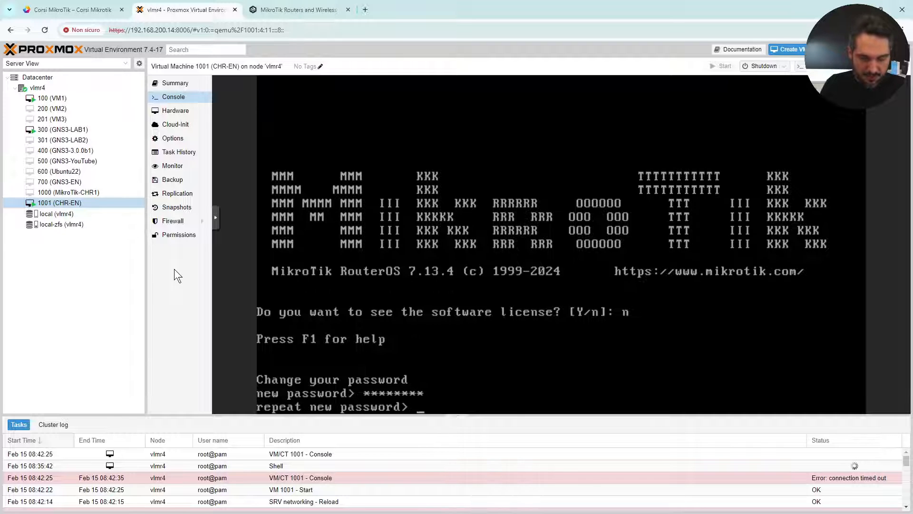
type("********")
key("Return")
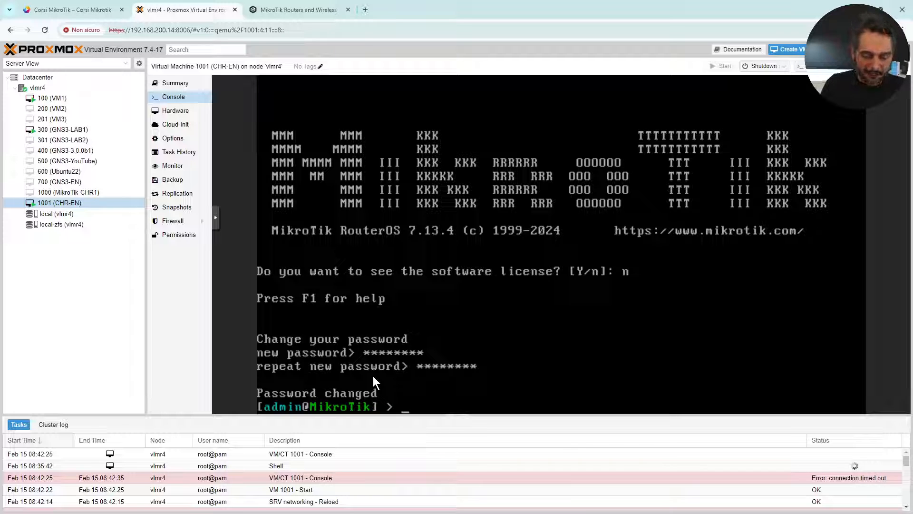
Enter the /ip dhcp-client menu in the RouterOS console.
type("ip dhcp/cl")
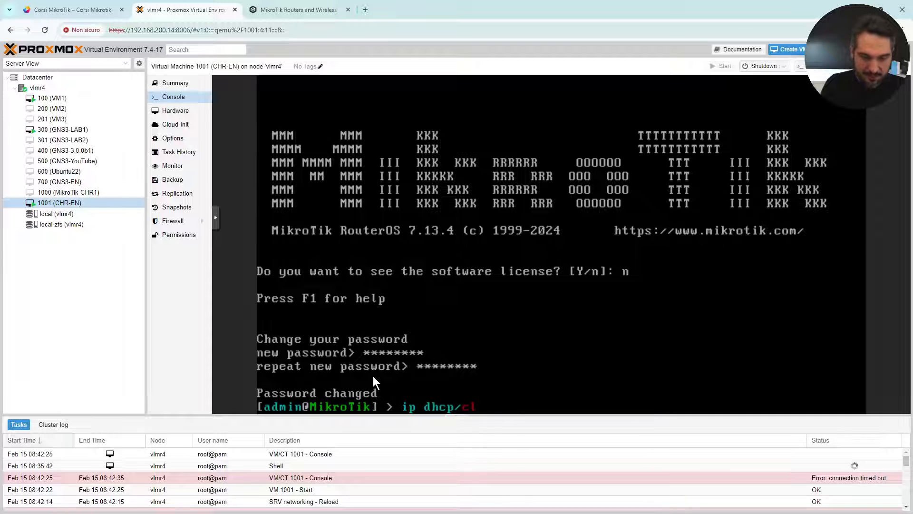
key("BackSpace")
key("BackSpace")
key("BackSpace")
type("-")
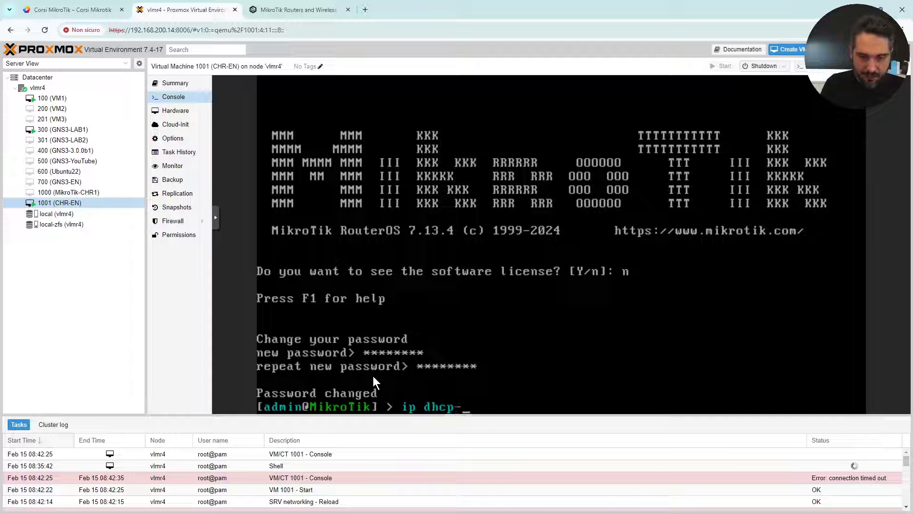
type("client/")
key("Return")
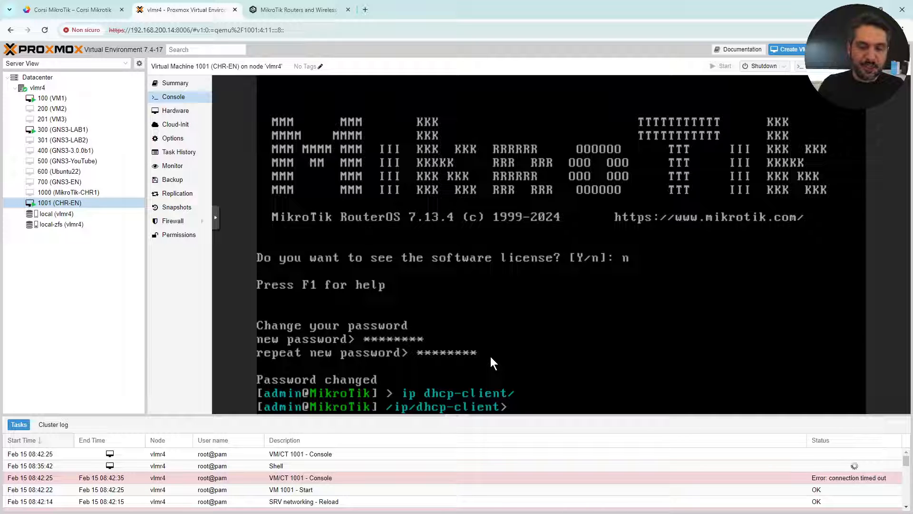
Re-enter dhcp-client from the ip level and list clients, showing ether1 bound to 192.168.200.224/24.
type("..")
key("Return")
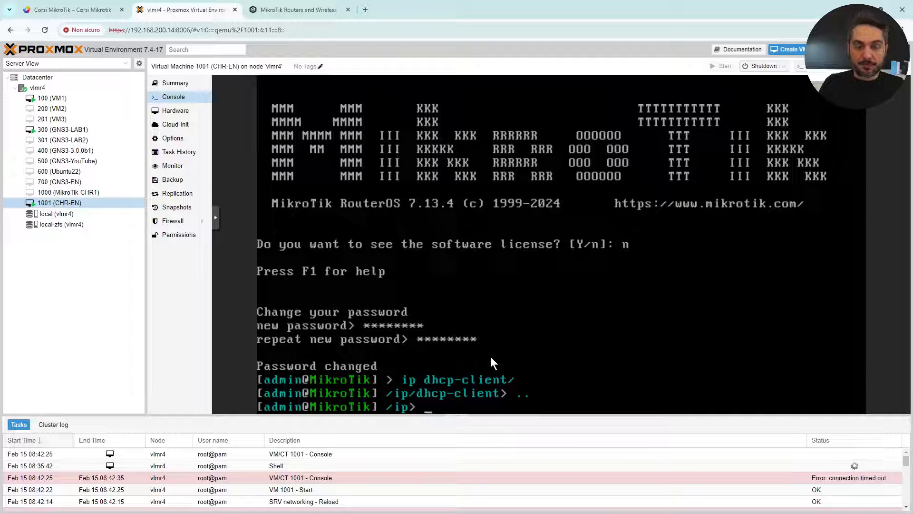
type("/")
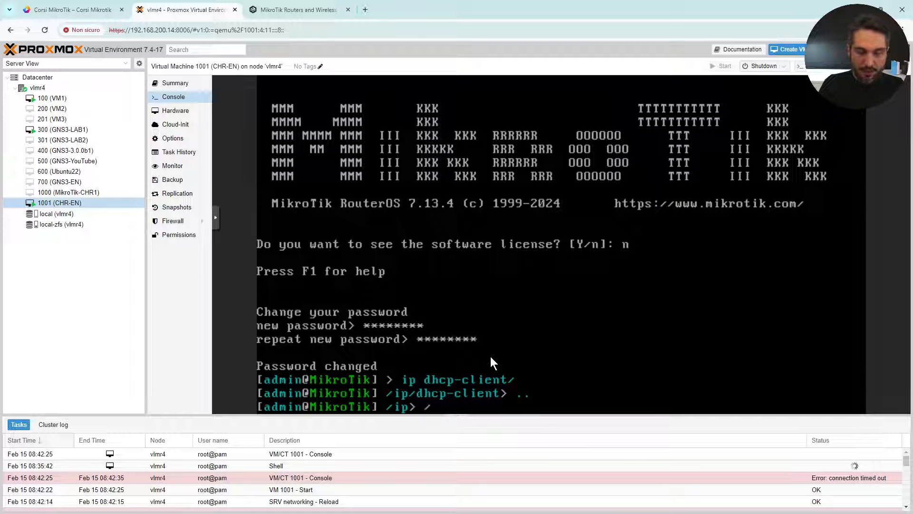
type("/")
key("BackSpace")
key("BackSpace")
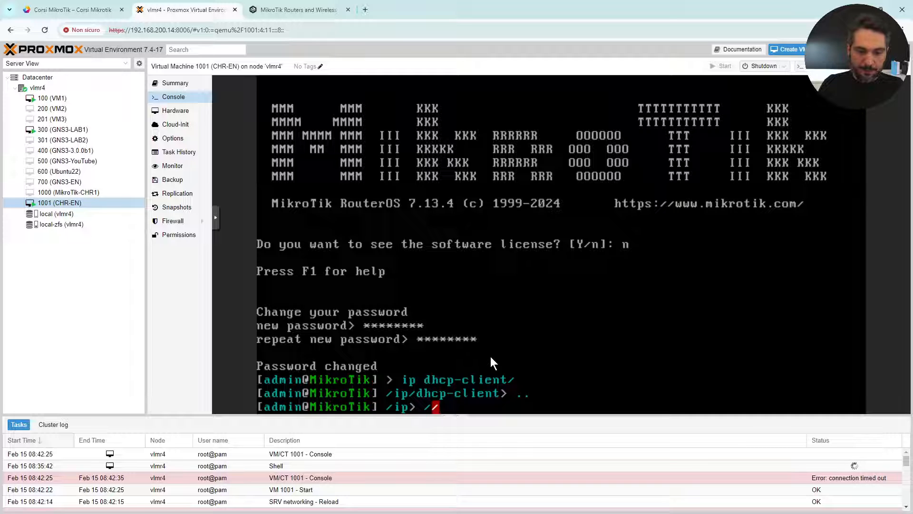
type("/")
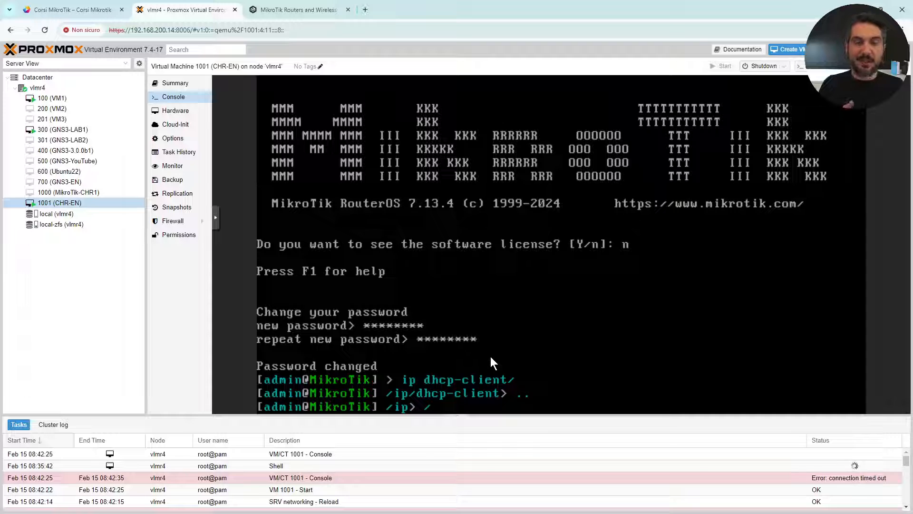
key("BackSpace")
type("dhcp")
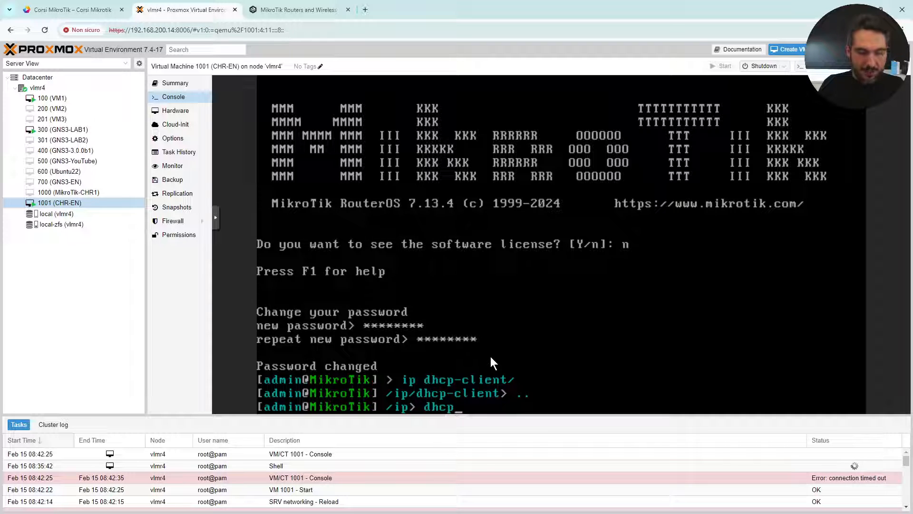
type("-")
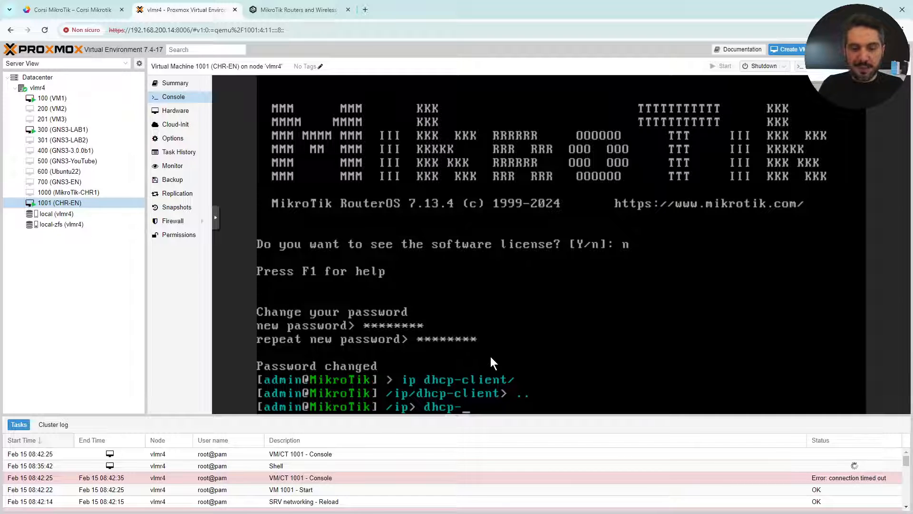
type("cl")
key("Tab")
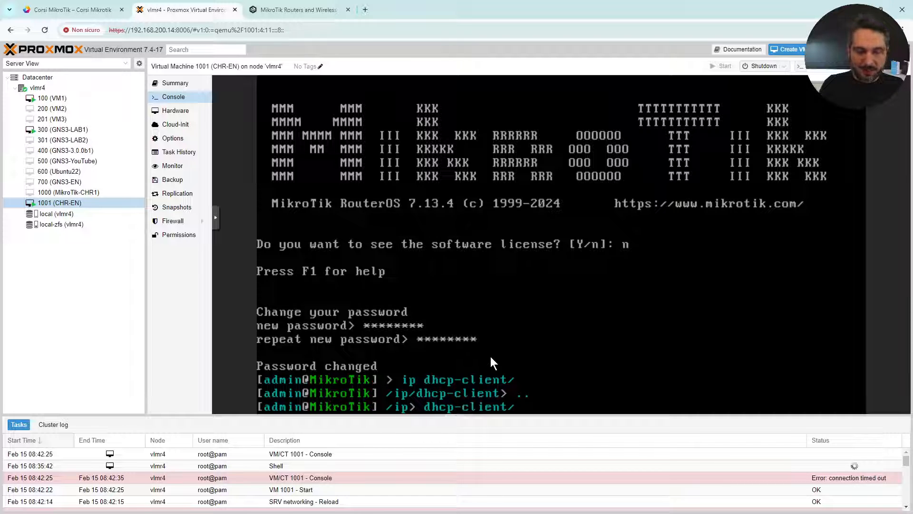
key("Return")
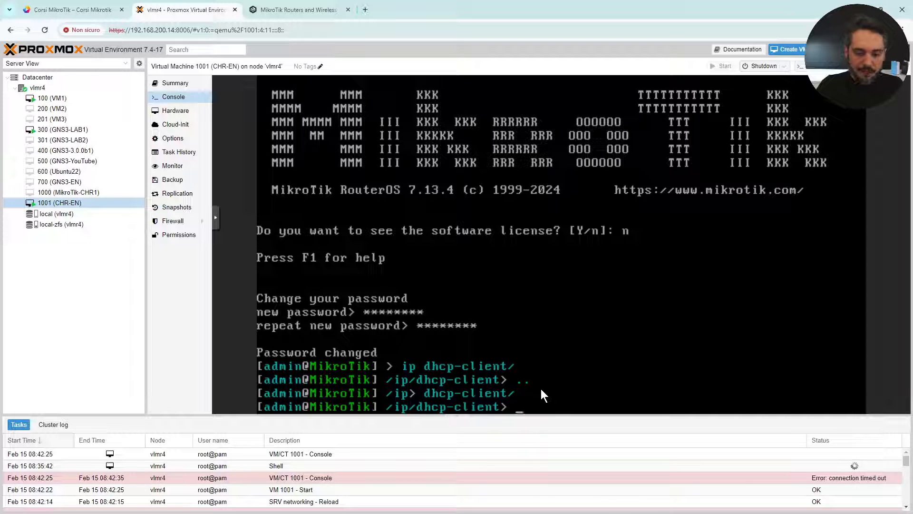
type("int")
key("Return")
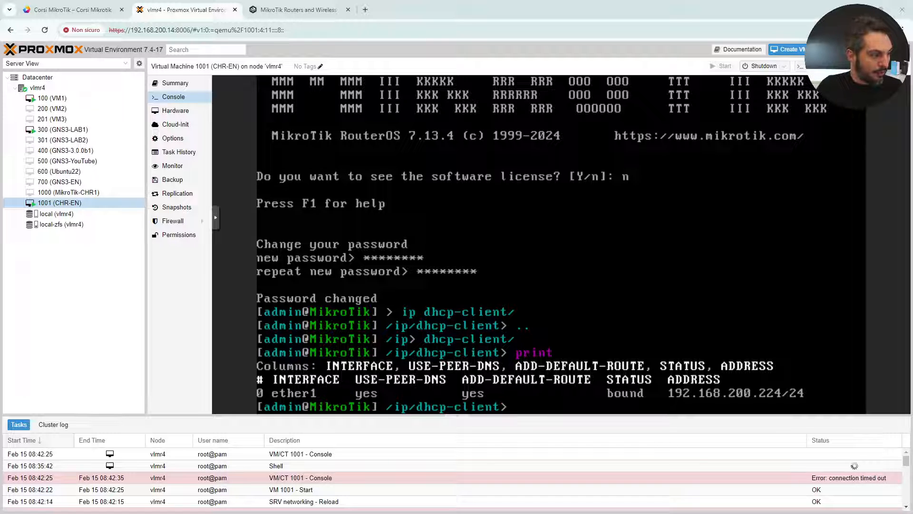
Try connecting WinBox to 192.168.200.224 with login admin.
left_click_drag(0, 190, 435, 64)
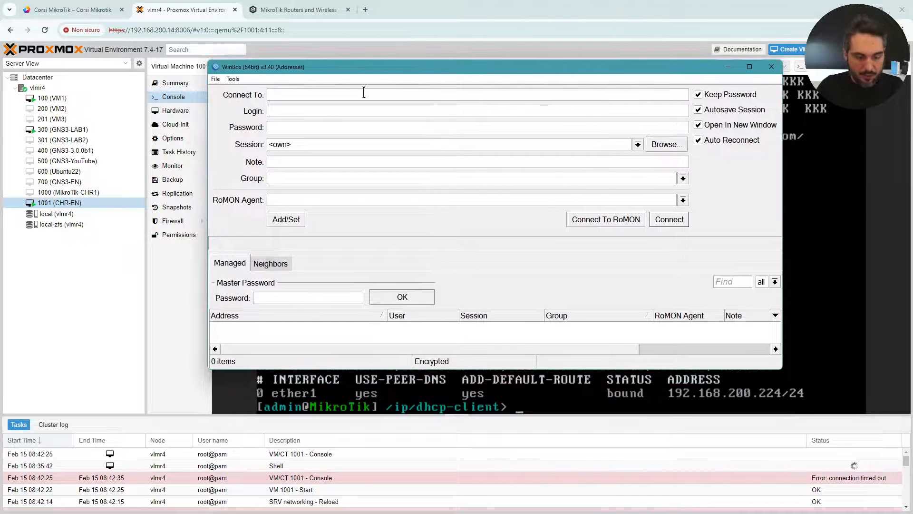
type("192")
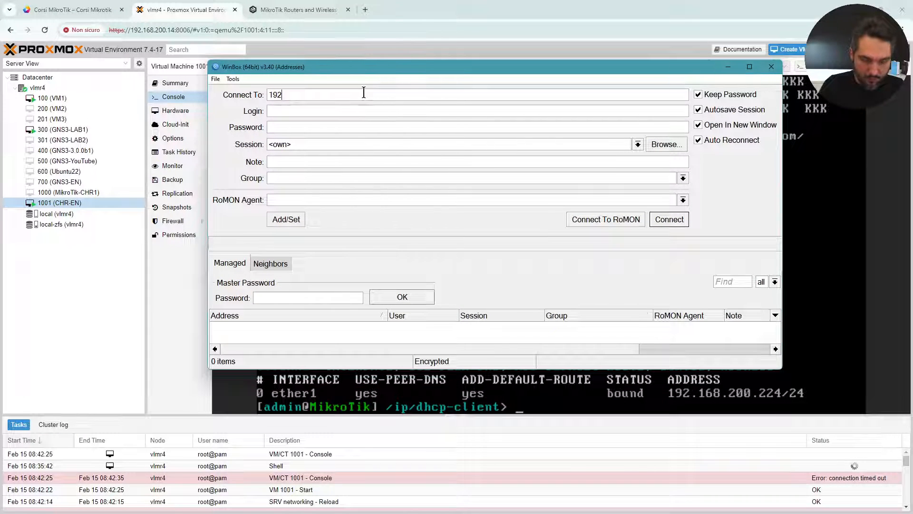
type(".168.")
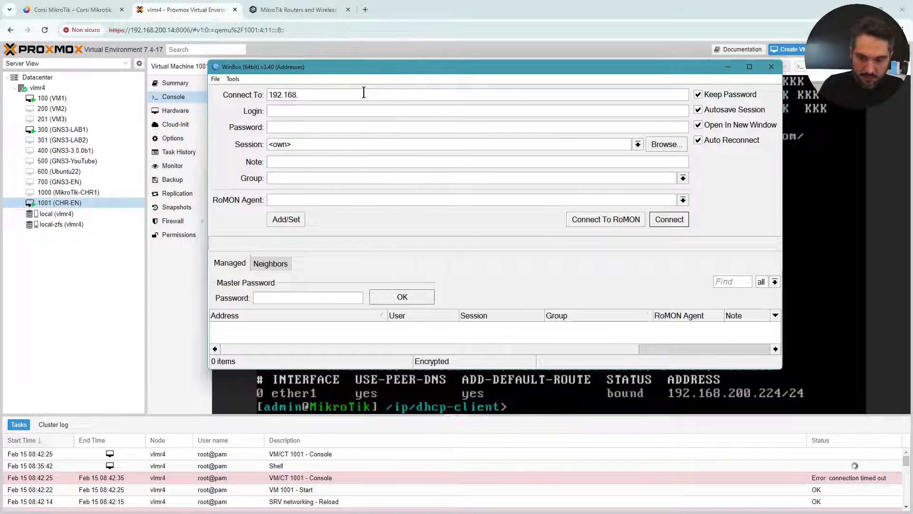
type("200.")
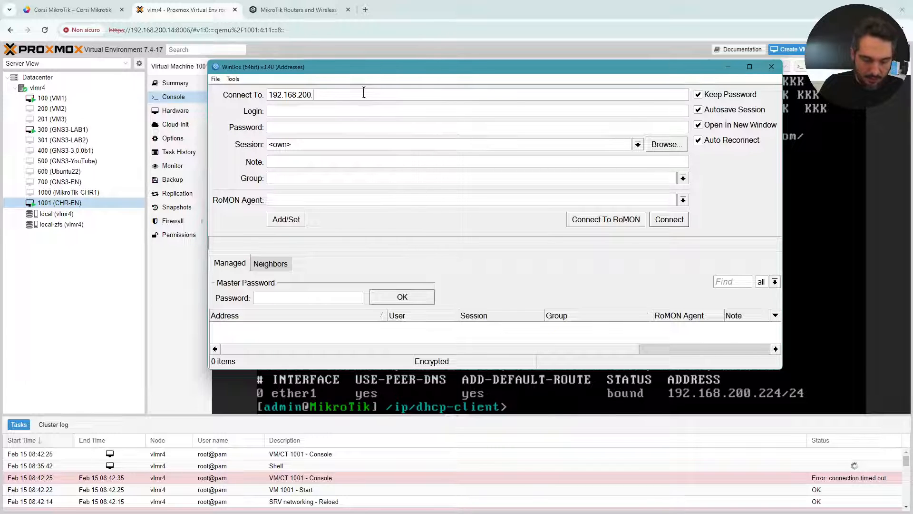
type("224")
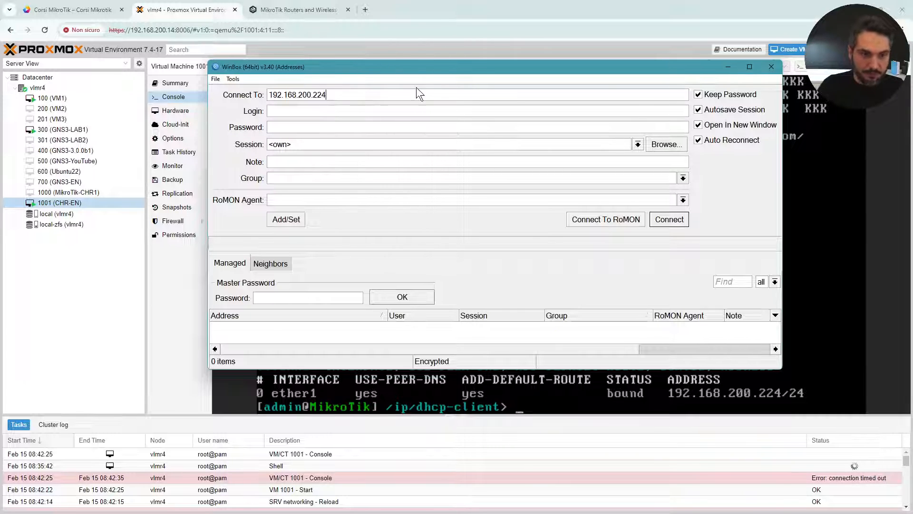
type("admin")
key("Tab")
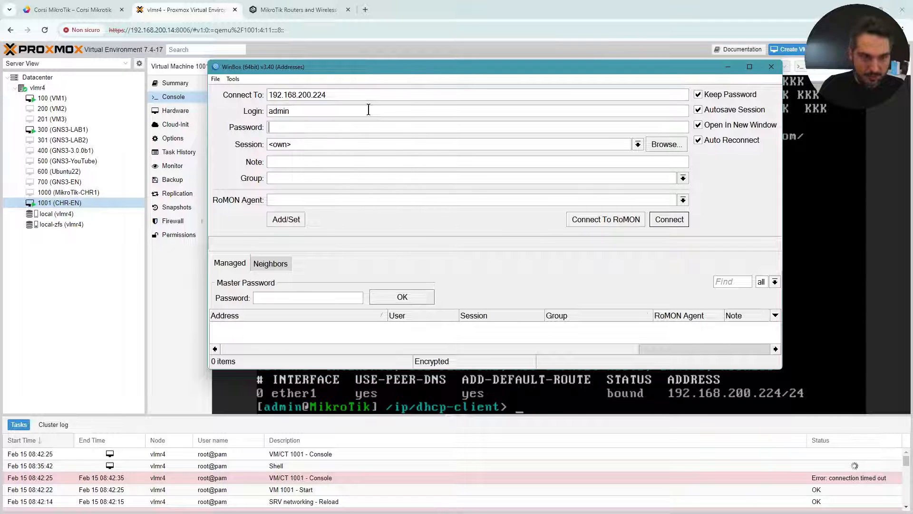
type("admin")
key("Return")
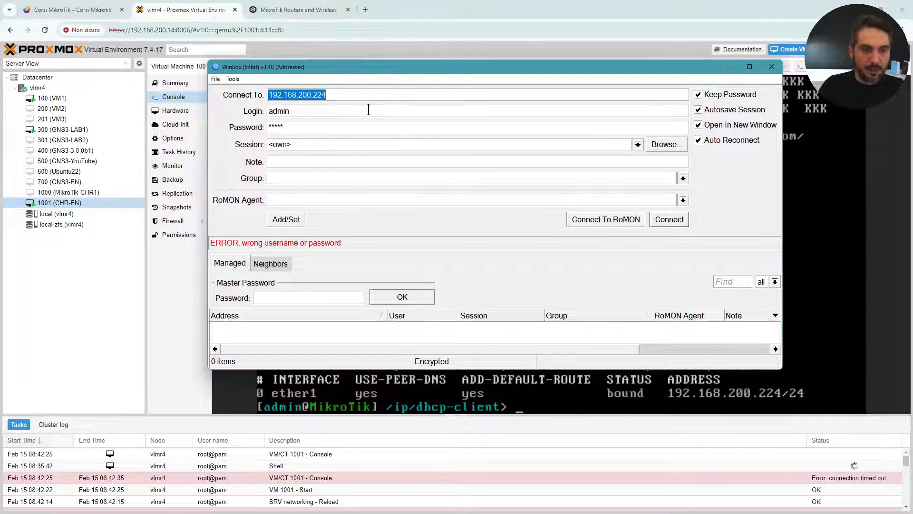
Replace the wrong password with the correct one and connect to the router.
left_click_drag(307, 127, 201, 121)
type("*")
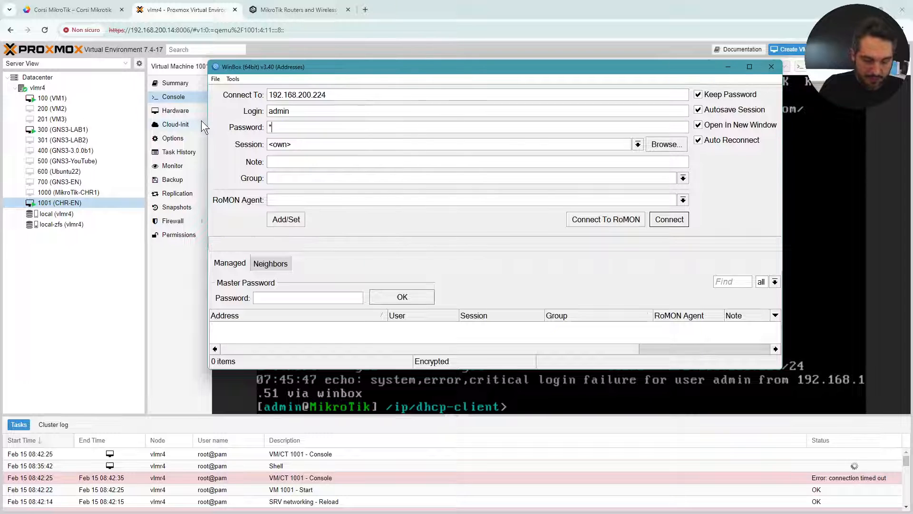
type("***")
key("Return")
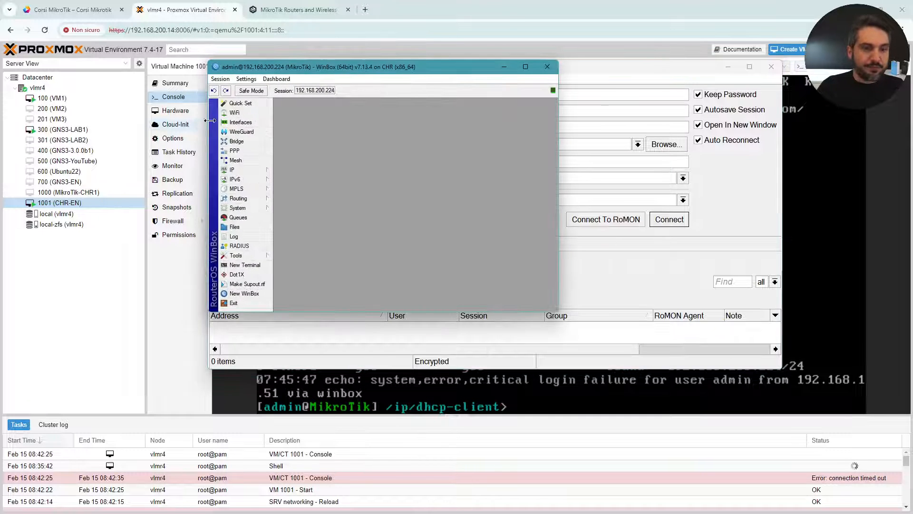
Maximize the router session and open System > License, showing the licence level as free.
double_click(418, 67)
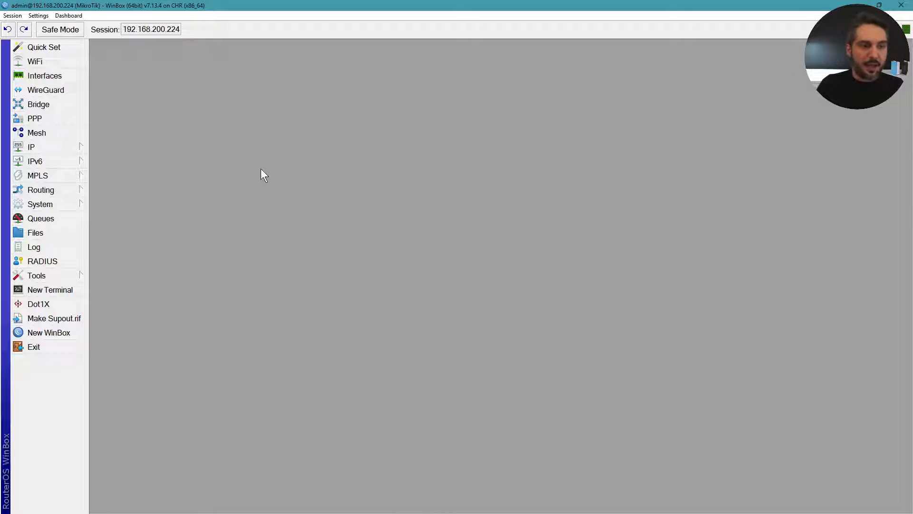
left_click(56, 207)
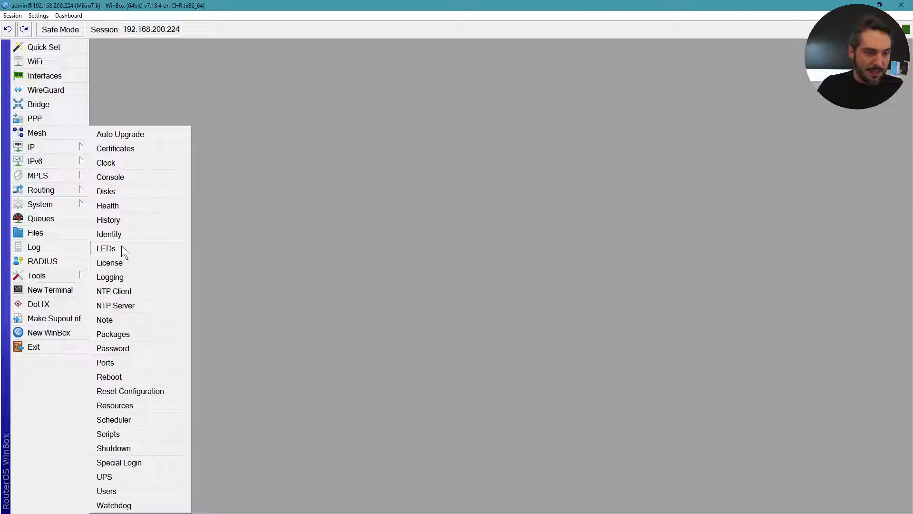
left_click(128, 265)
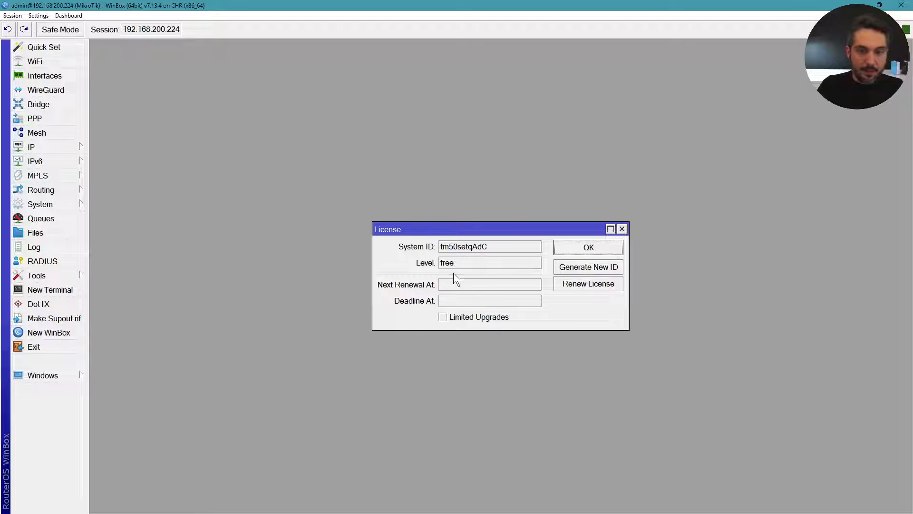
double_click(440, 263)
left_click(488, 263)
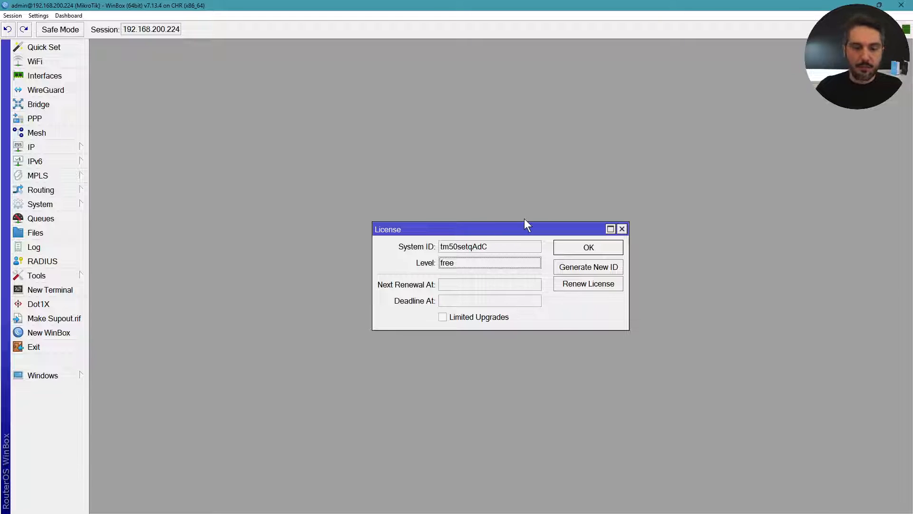
Open and widen the Renew License form, review its fields, then close it and the License window.
left_click(604, 284)
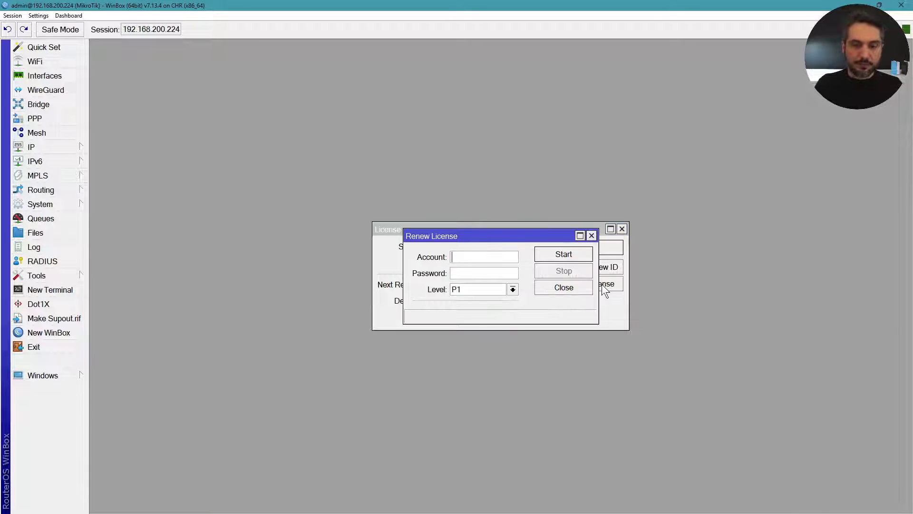
left_click_drag(537, 236, 541, 340)
left_click_drag(408, 369, 339, 369)
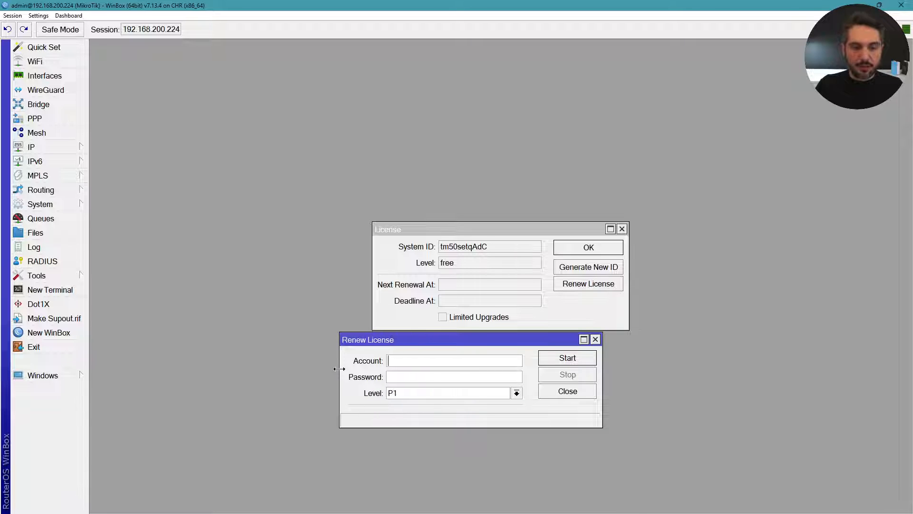
left_click_drag(602, 373, 681, 373)
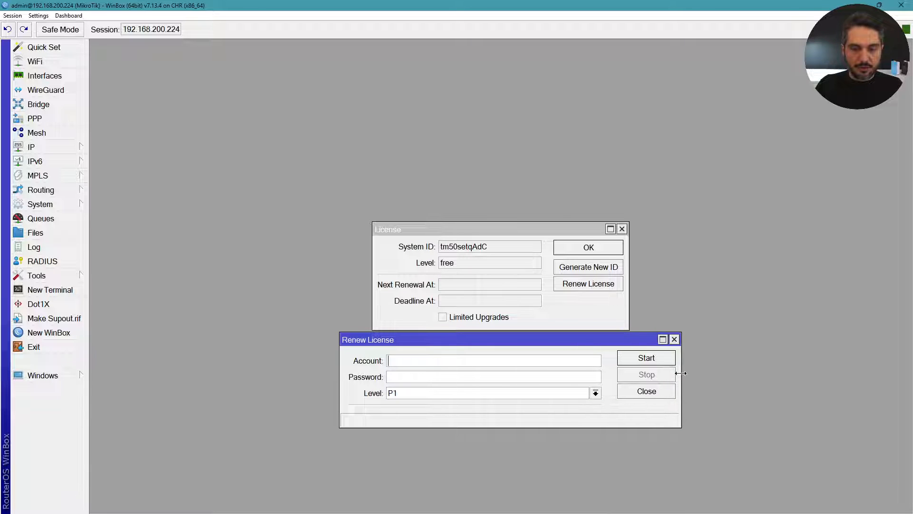
left_click(435, 360)
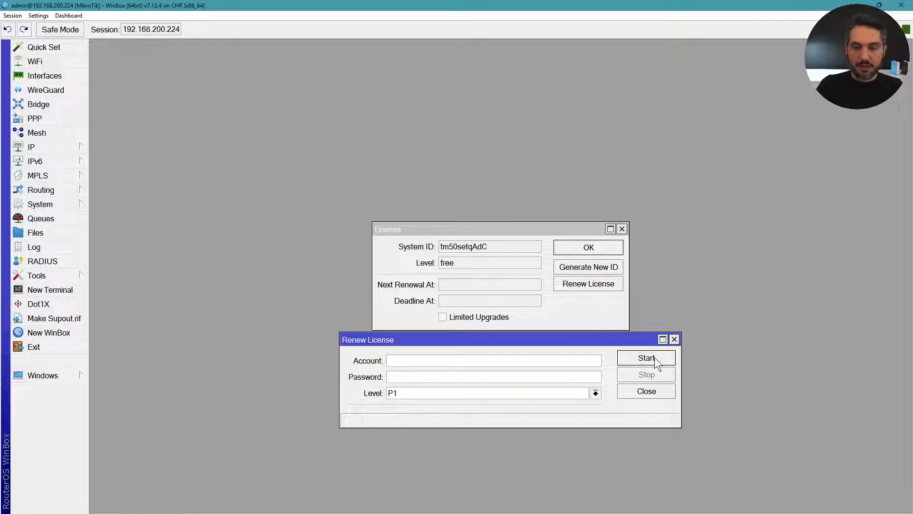
key("Tab")
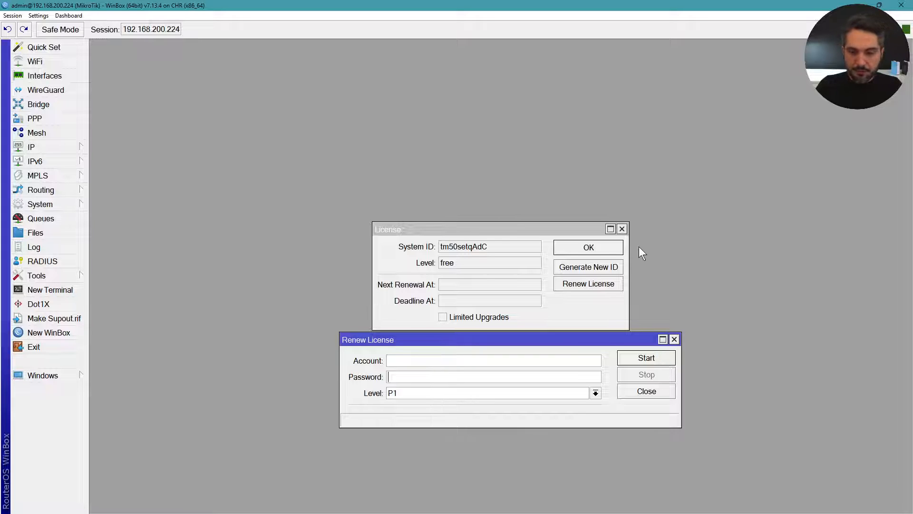
left_click(622, 229)
left_click(675, 339)
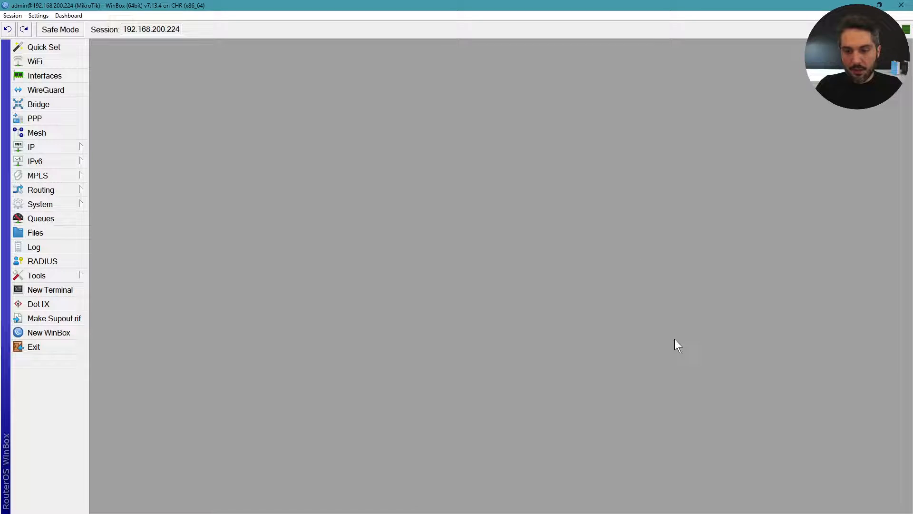
View the two Ethernet interfaces in the Interface List, then close the session and WinBox.
left_click(64, 75)
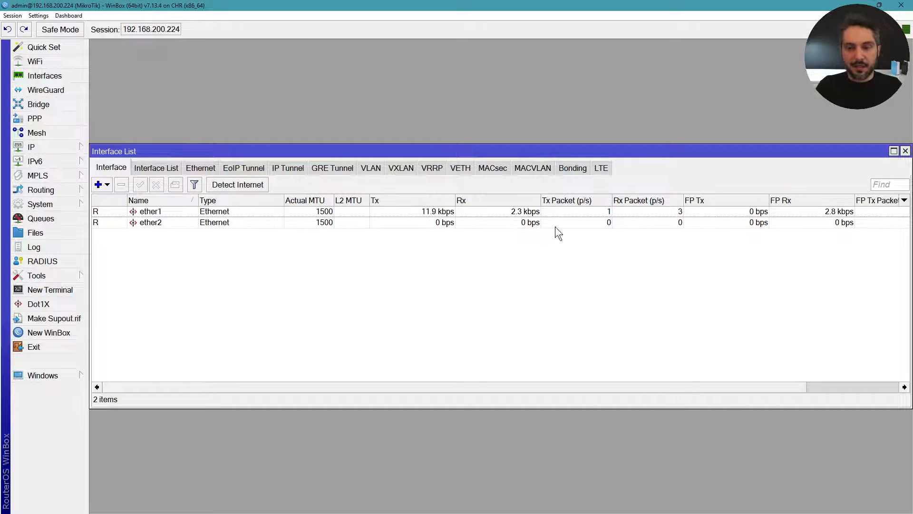
left_click(906, 152)
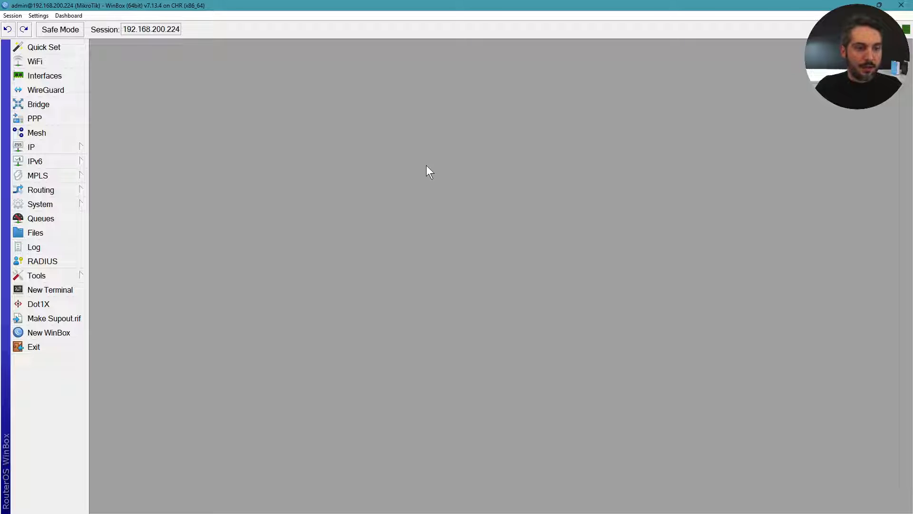
left_click(902, 5)
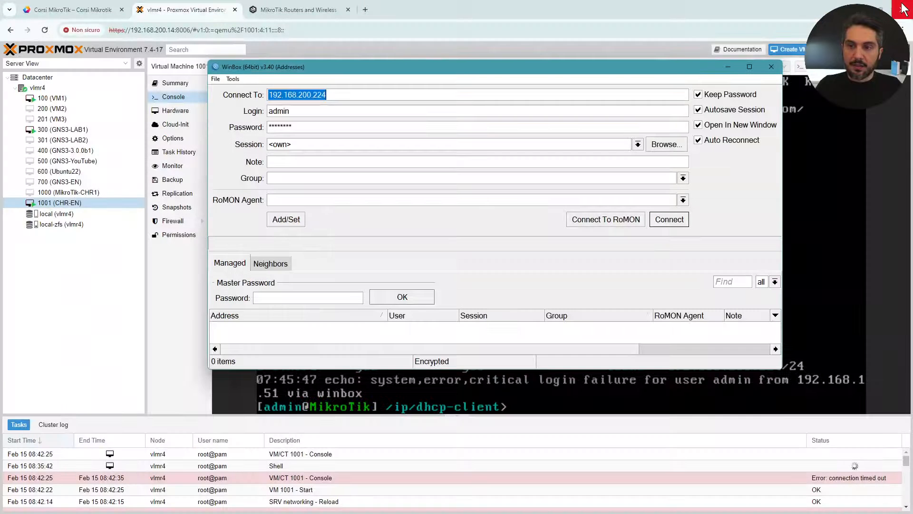
left_click(767, 69)
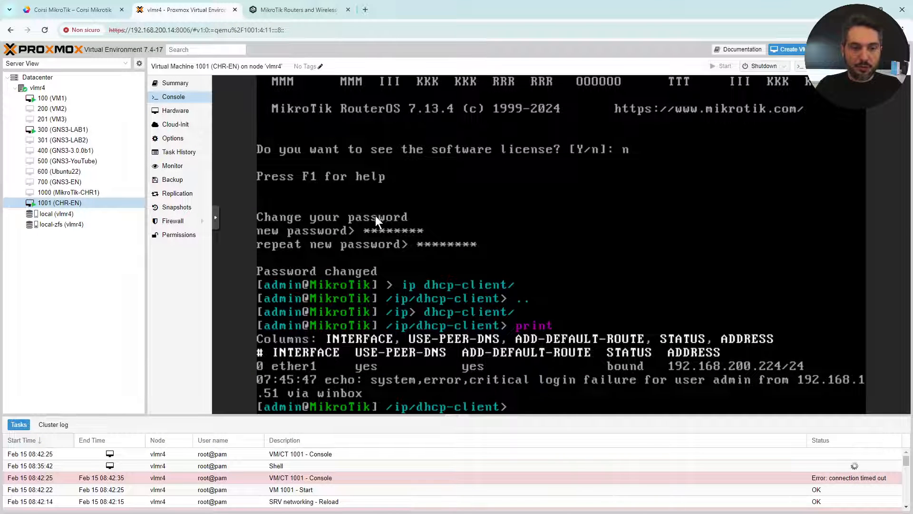